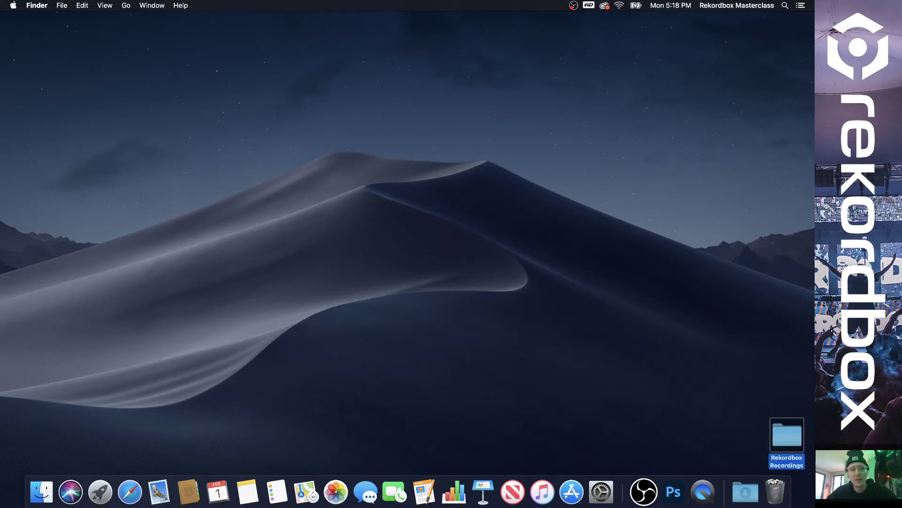
# Hide the Dock with Option+Cmd+D and deselect everything on the desktop.
pyautogui.press('super+alt+d')
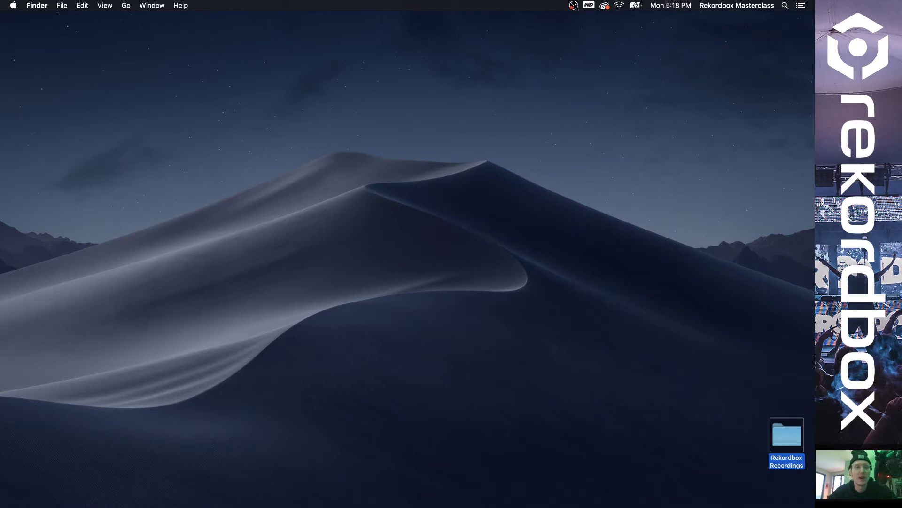
pyautogui.click(319, 348)
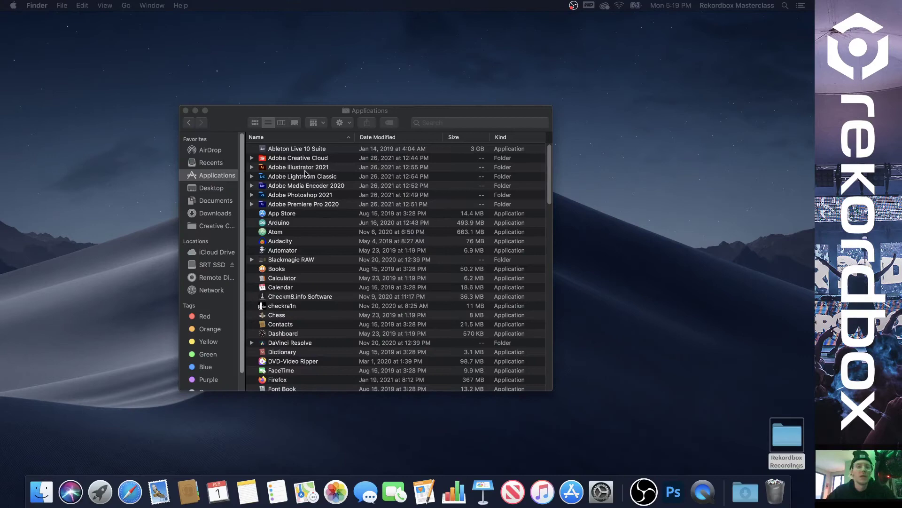
# Reposition the Applications window and scroll down to the rekordbox 4 and rekordbox 5 folders.
pyautogui.moveTo(345, 123); pyautogui.dragTo(345, 93)
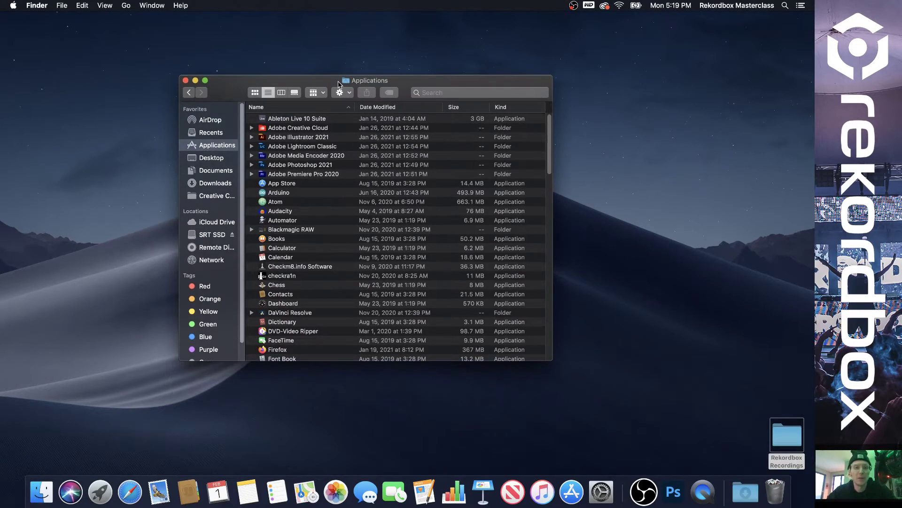
pyautogui.moveTo(550, 147); pyautogui.dragTo(558, 298)
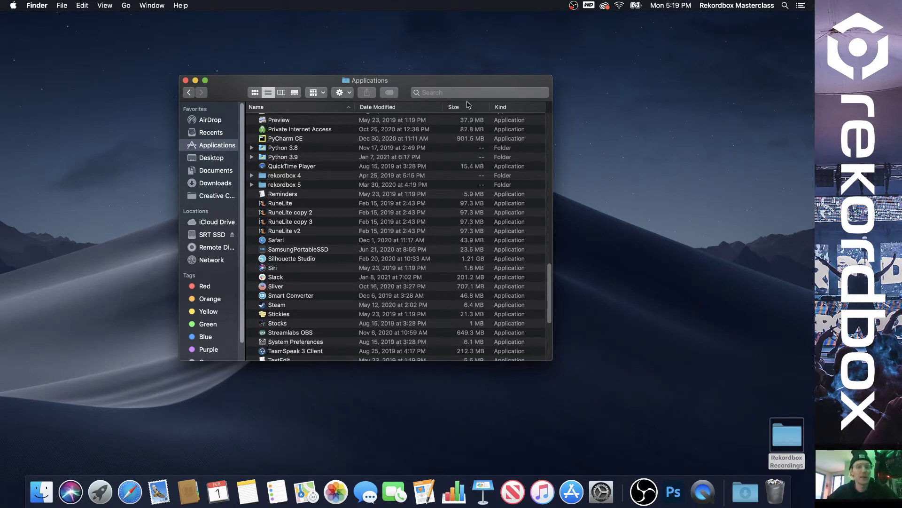
# Close the Applications window, launch Safari and go to rekordbox.com.
pyautogui.click(185, 81)
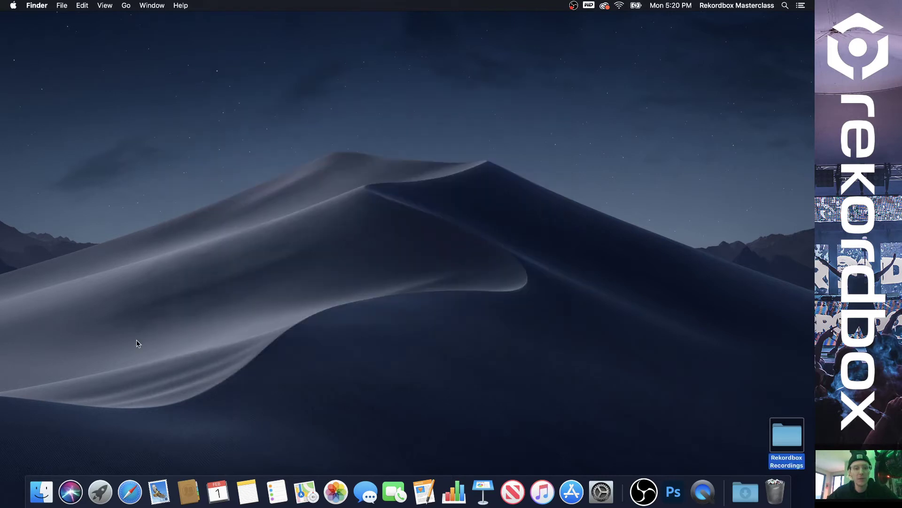
pyautogui.click(129, 491)
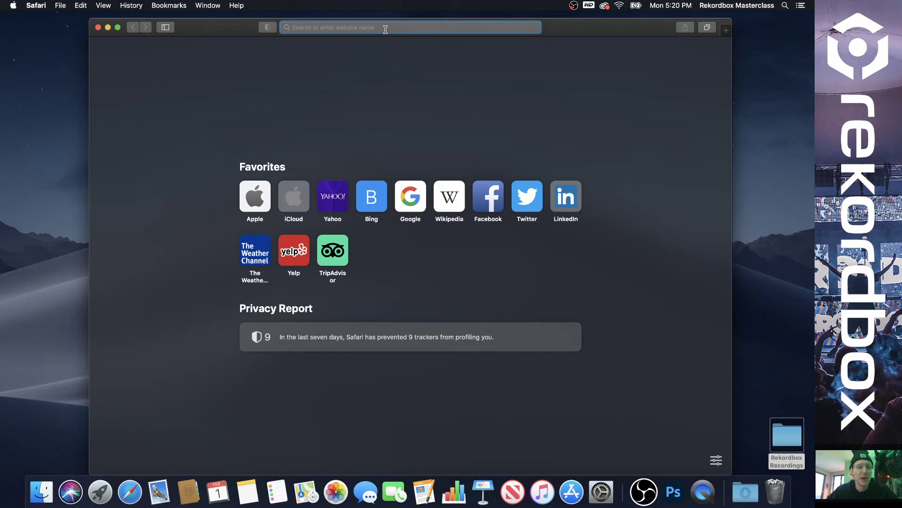
pyautogui.write('rekordbox.com')
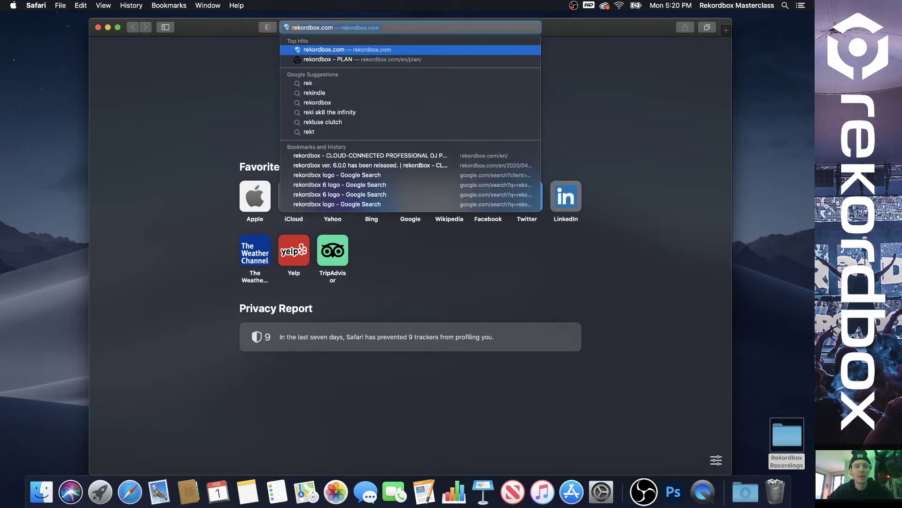
pyautogui.press('Return')
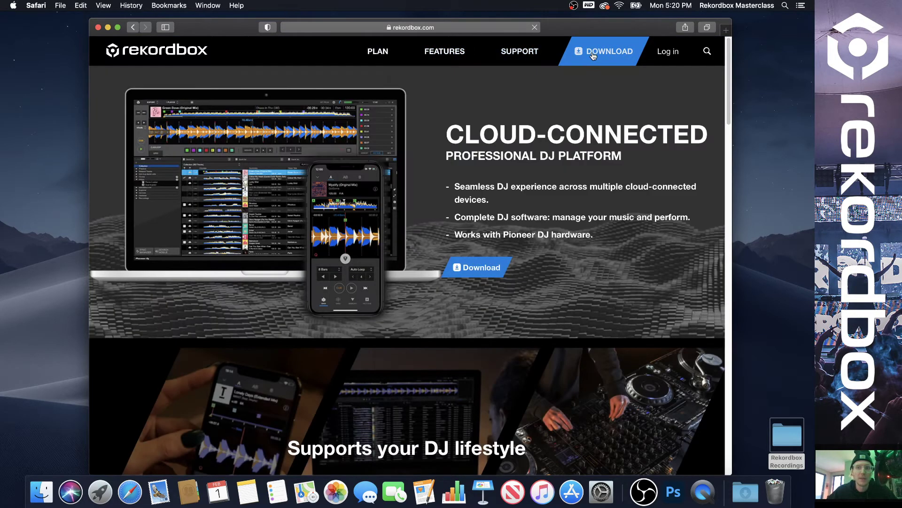
# Agree to the license on the download page and download the Mac installer, allowing downloads from rekordbox.com.
pyautogui.click(593, 55)
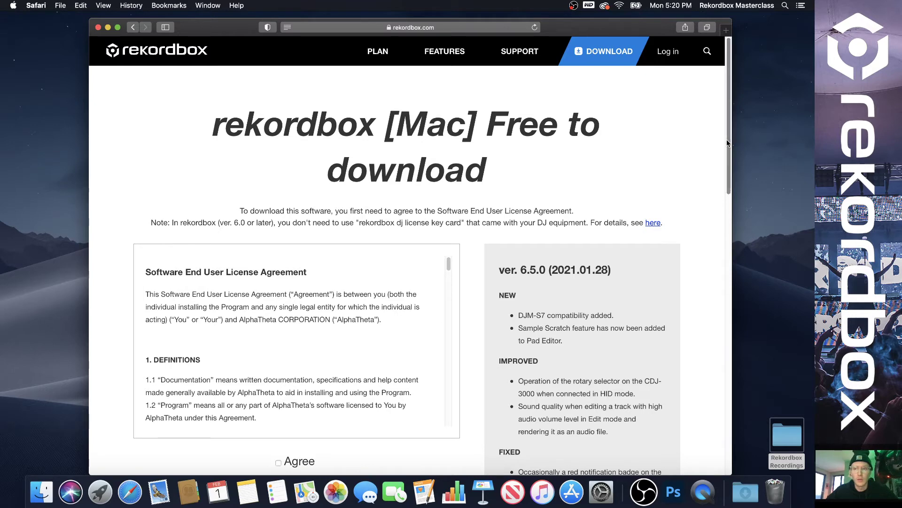
pyautogui.scroll(-5, 313, 232)
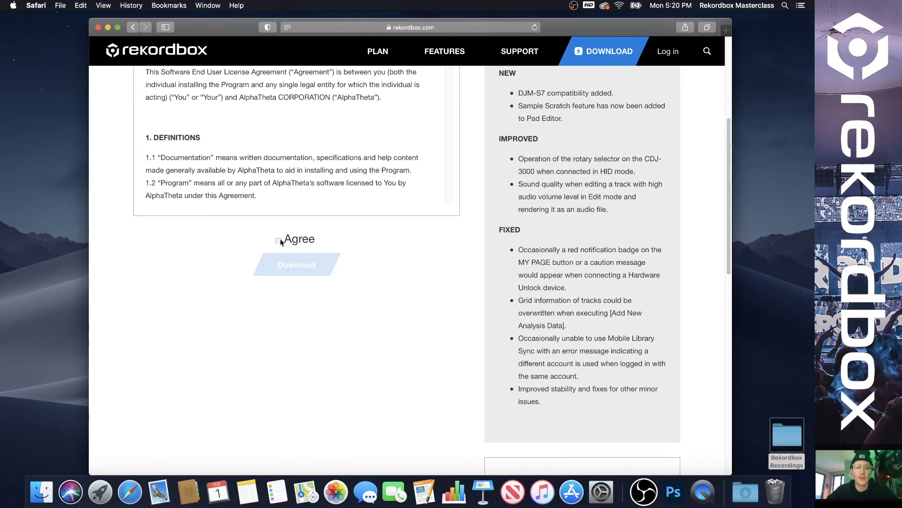
pyautogui.click(279, 240)
pyautogui.click(298, 266)
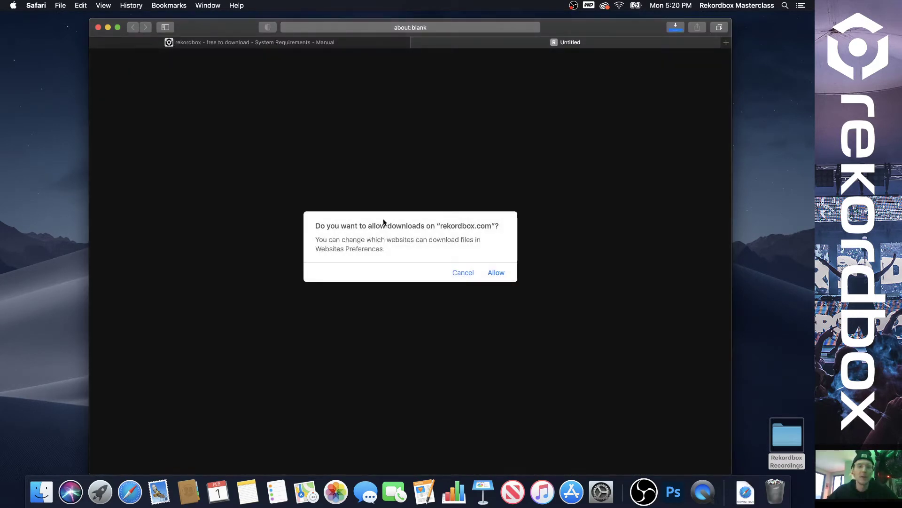
pyautogui.click(496, 268)
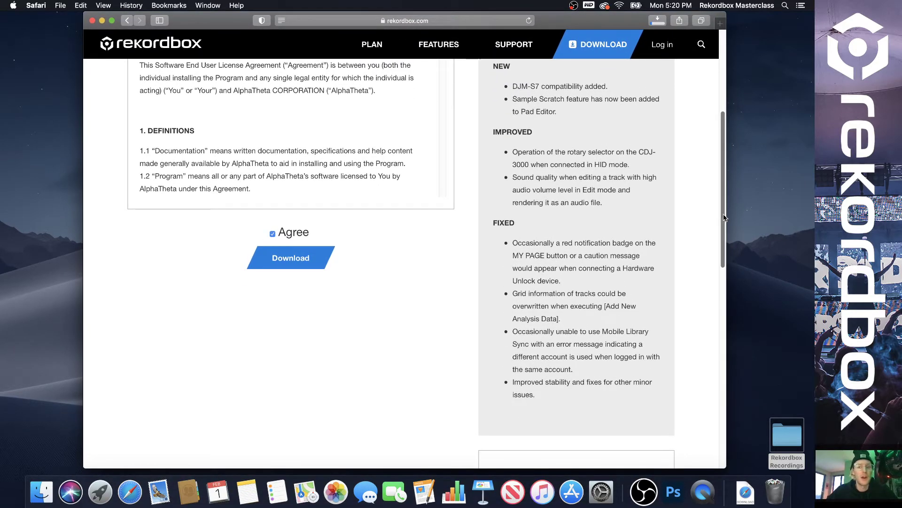
pyautogui.scroll(-10, 722, 217)
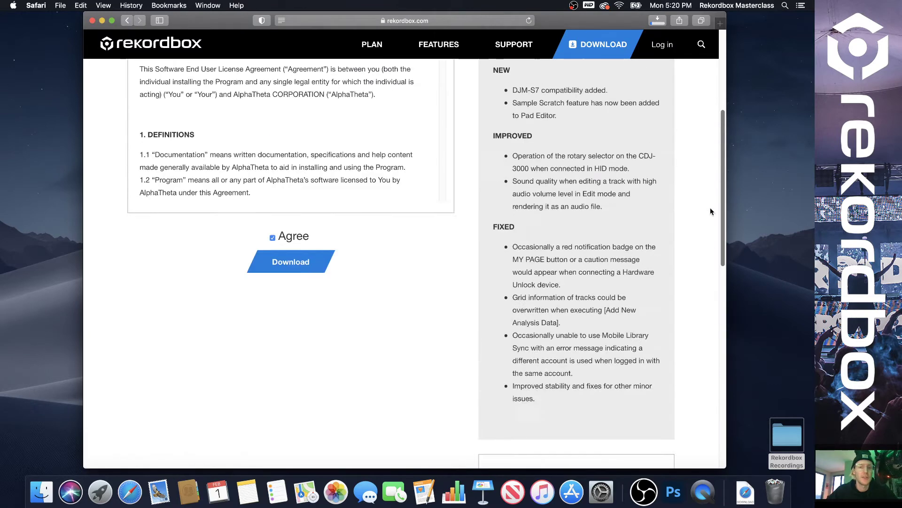
pyautogui.scroll(5, 711, 210)
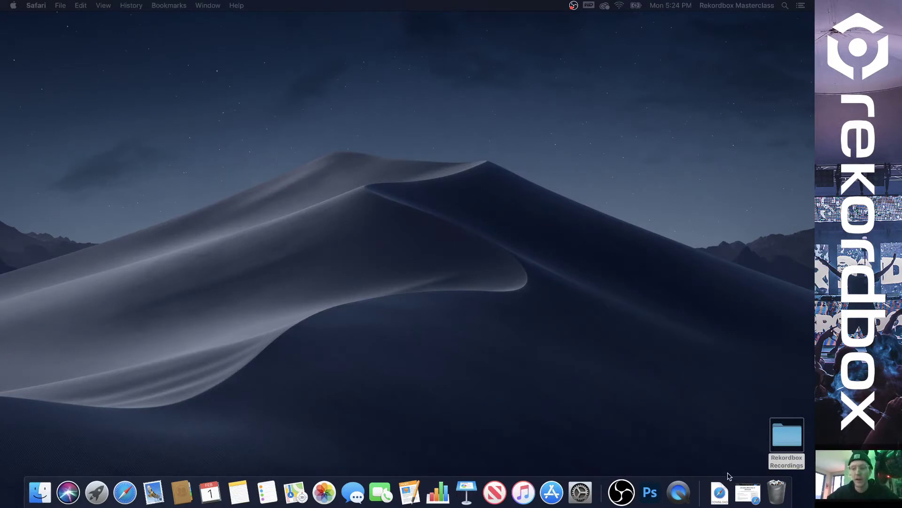
# Open the Downloads stack to show Install_rekordbox_6_5_0.pkg and centre the window.
pyautogui.click(718, 490)
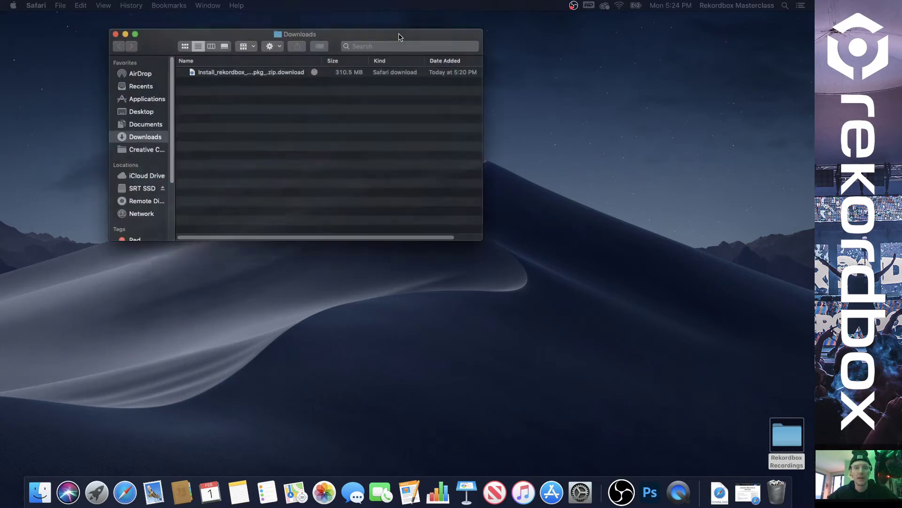
pyautogui.moveTo(401, 37); pyautogui.dragTo(449, 139)
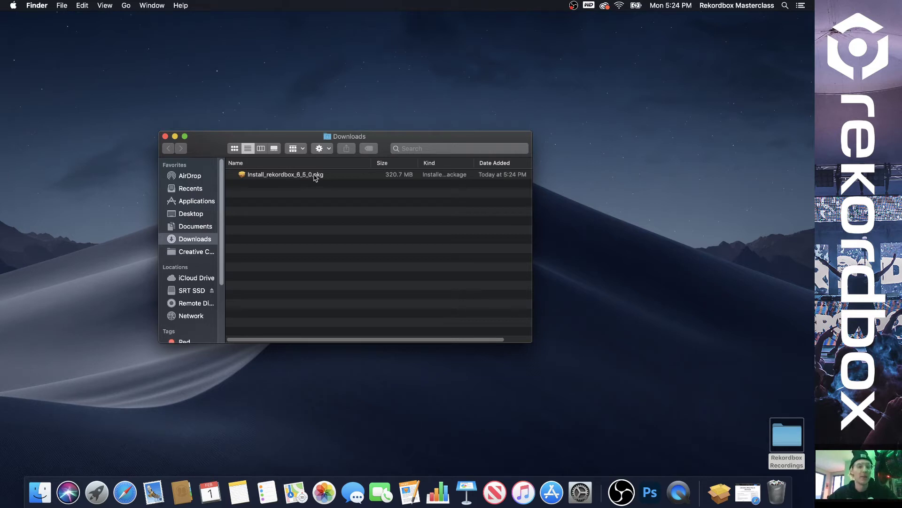
# Run the rekordbox installer package, agree to the license and start the standard installation.
pyautogui.doubleClick(314, 177)
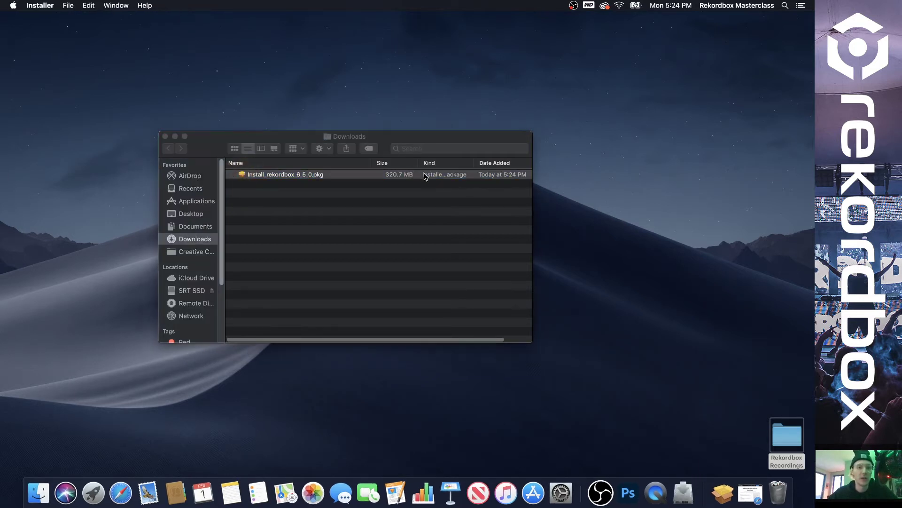
pyautogui.click(529, 316)
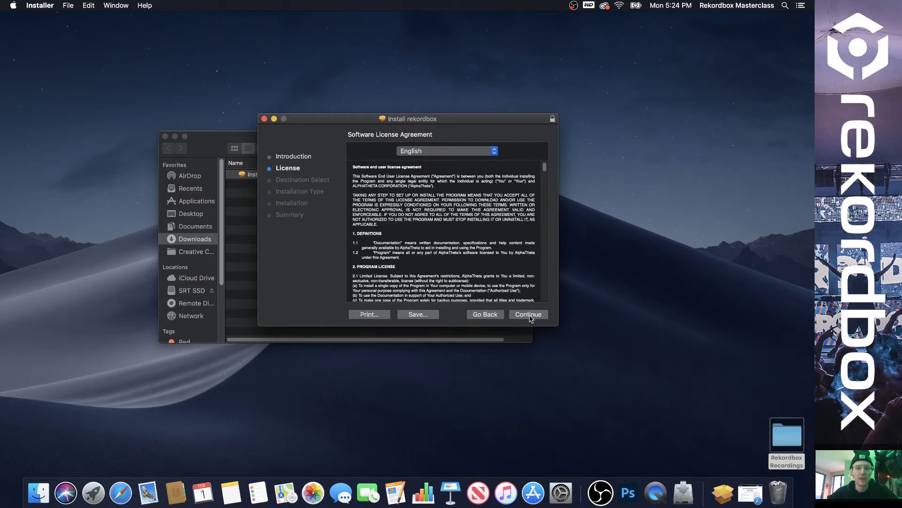
pyautogui.click(529, 316)
pyautogui.click(499, 198)
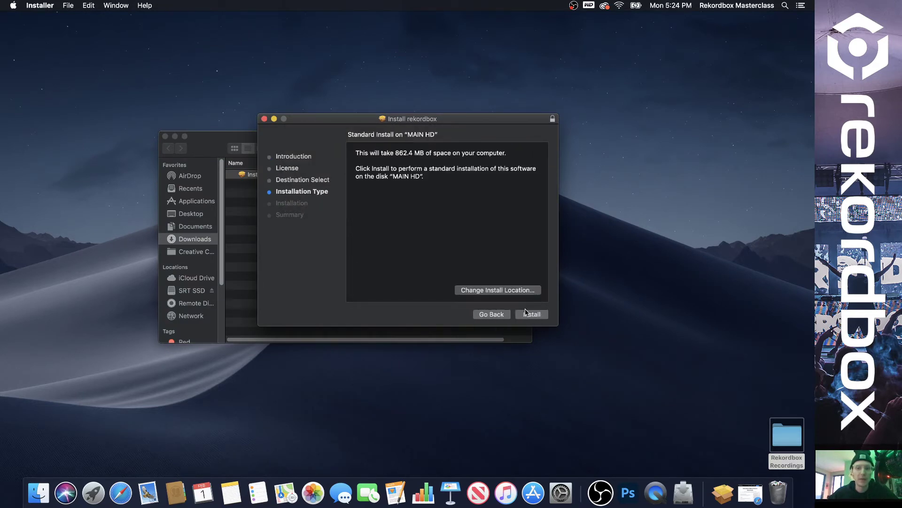
pyautogui.click(530, 315)
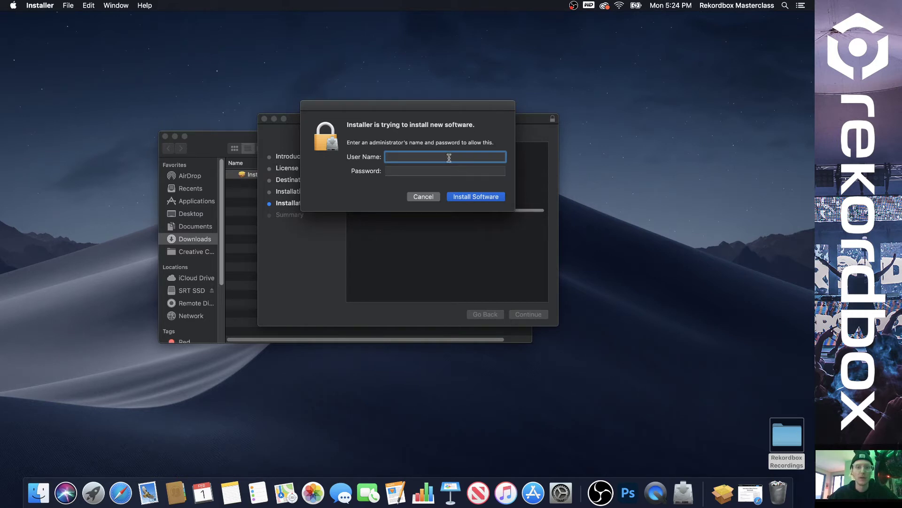
# Authorize the installation with the administrator user name and password.
pyautogui.write('spencertiut')
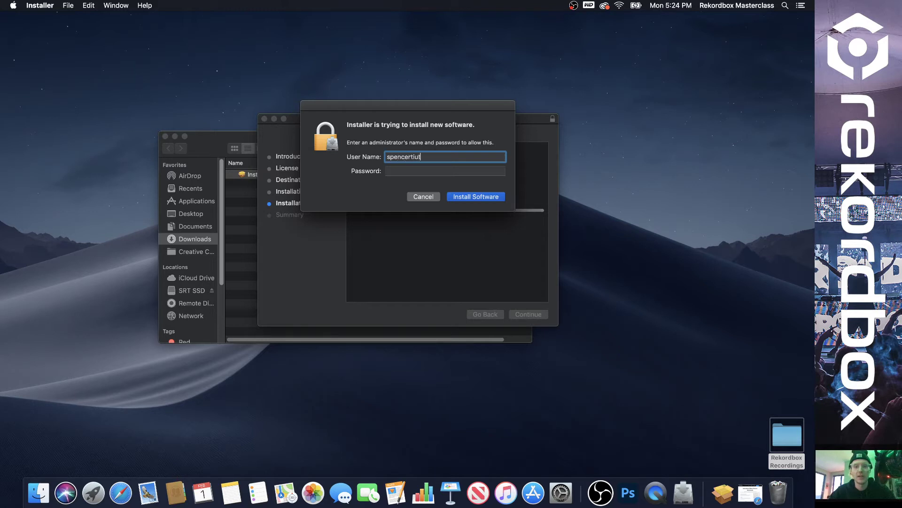
pyautogui.press('BackSpace')
pyautogui.press('BackSpace')
pyautogui.write('uttr')
pyautogui.press('Tab')
pyautogui.write('•••••••••••')
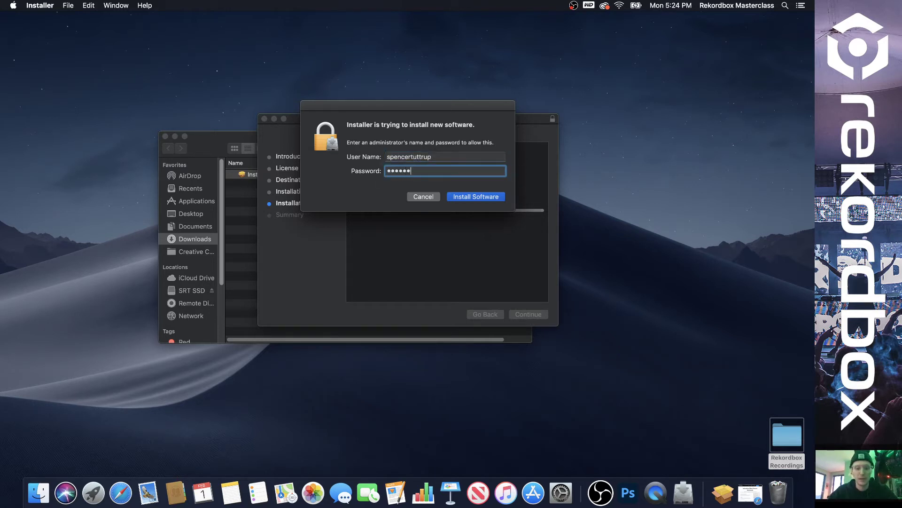
pyautogui.press('Return')
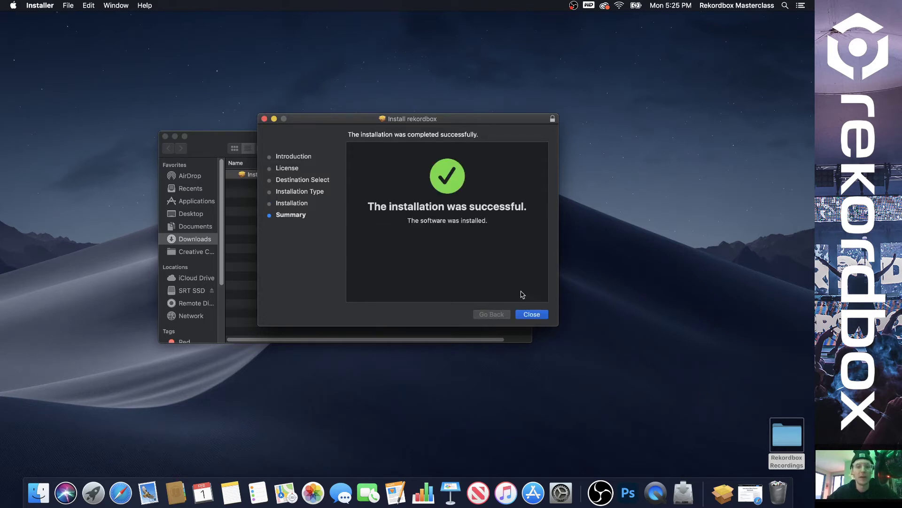
# Close the finished installer, move the package to the Trash and close Downloads.
pyautogui.click(532, 315)
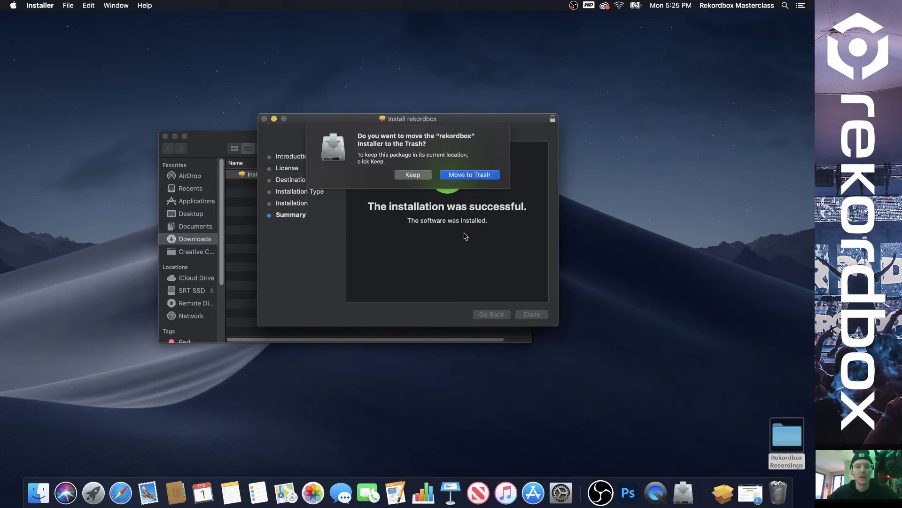
pyautogui.click(469, 174)
pyautogui.press('super+w')
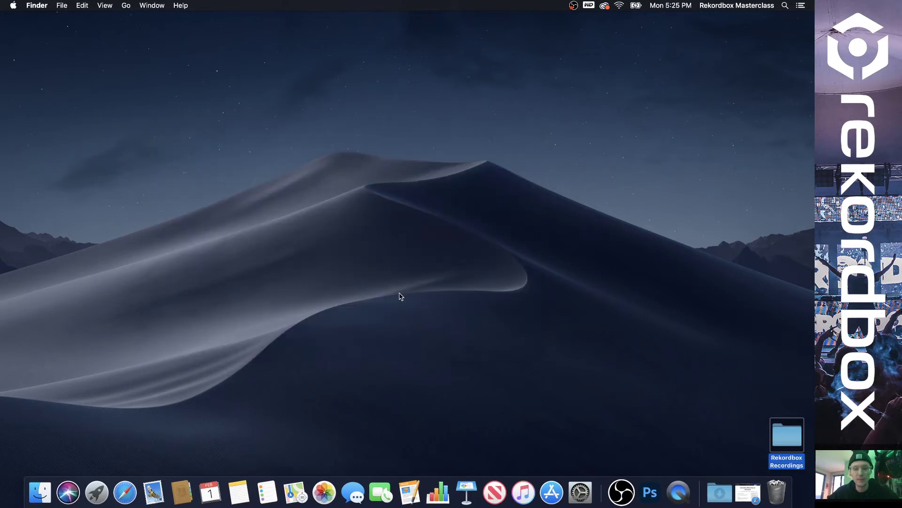
# Open a new Finder window and browse to the Applications folder.
pyautogui.click(41, 492)
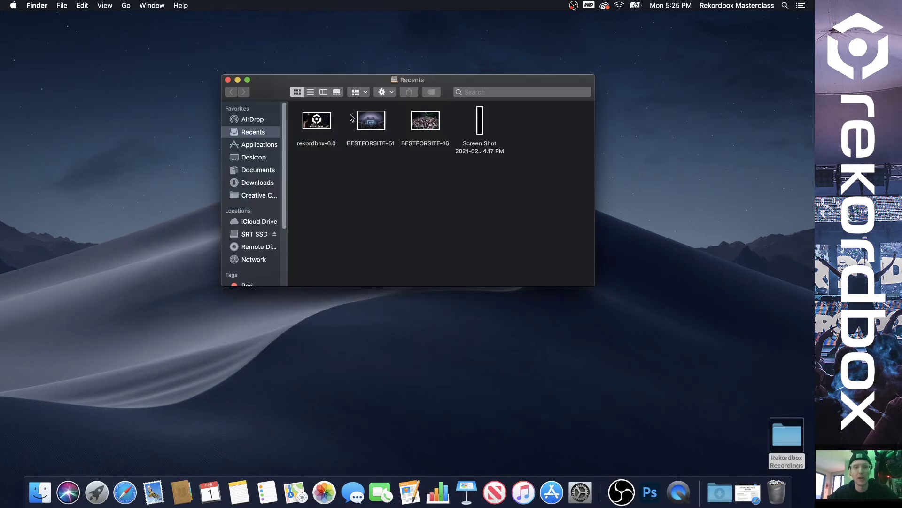
pyautogui.click(267, 183)
pyautogui.click(265, 170)
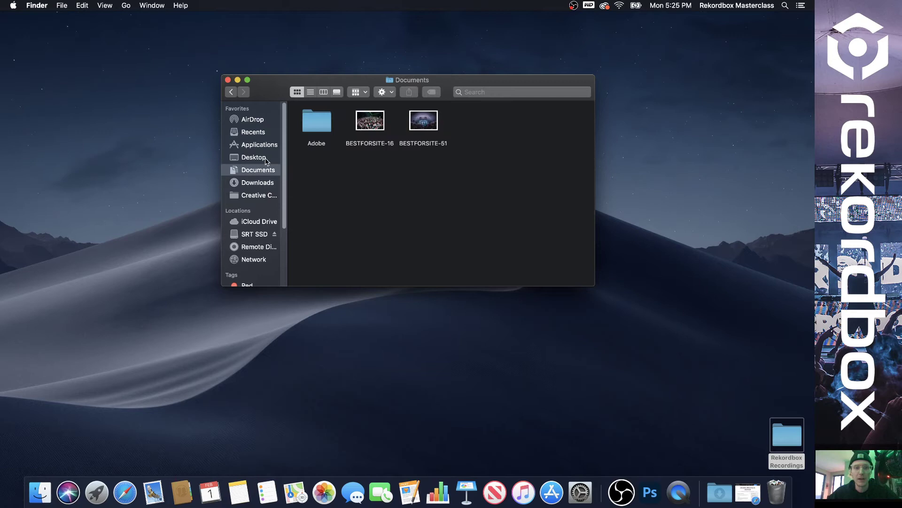
pyautogui.click(258, 145)
pyautogui.scroll(5, 373, 193)
pyautogui.scroll(-3, 374, 193)
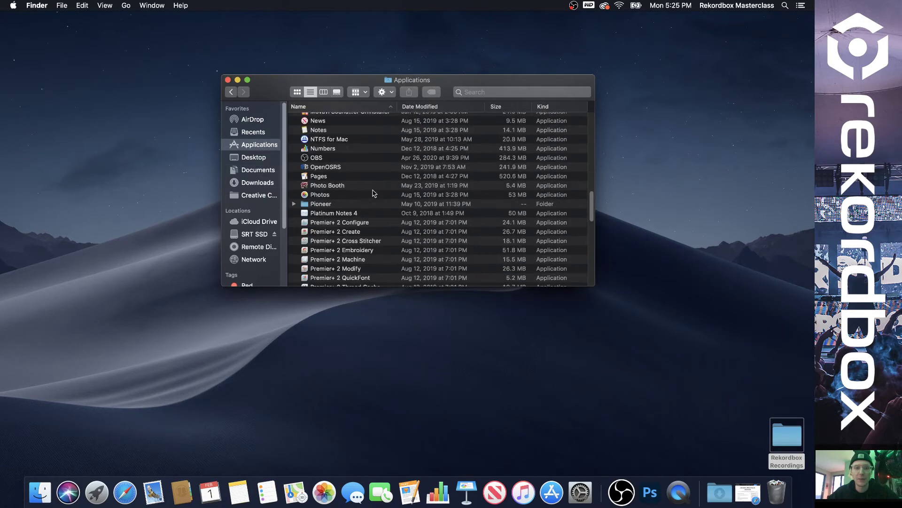
pyautogui.scroll(-5, 373, 192)
pyautogui.scroll(6, 361, 193)
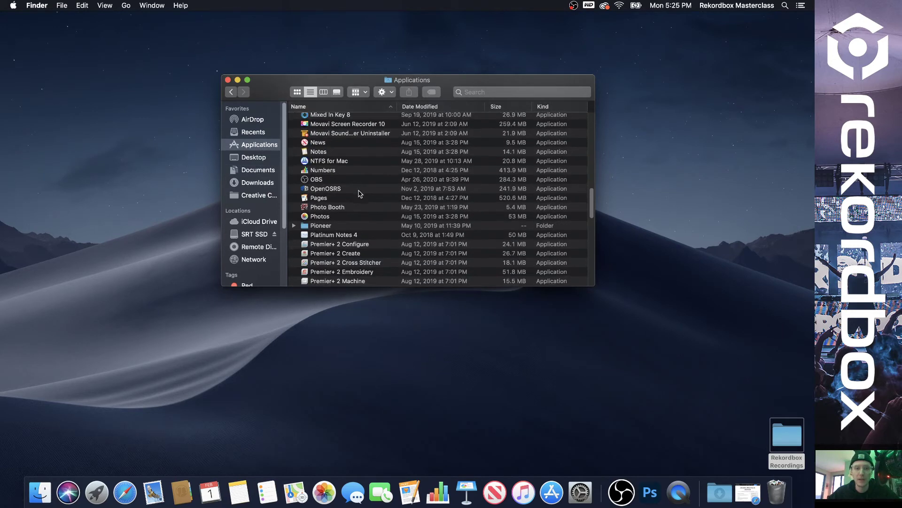
pyautogui.scroll(-6, 359, 192)
# Launch rekordbox from the rekordbox 6 folder and approve it with administrator credentials.
pyautogui.doubleClick(359, 189)
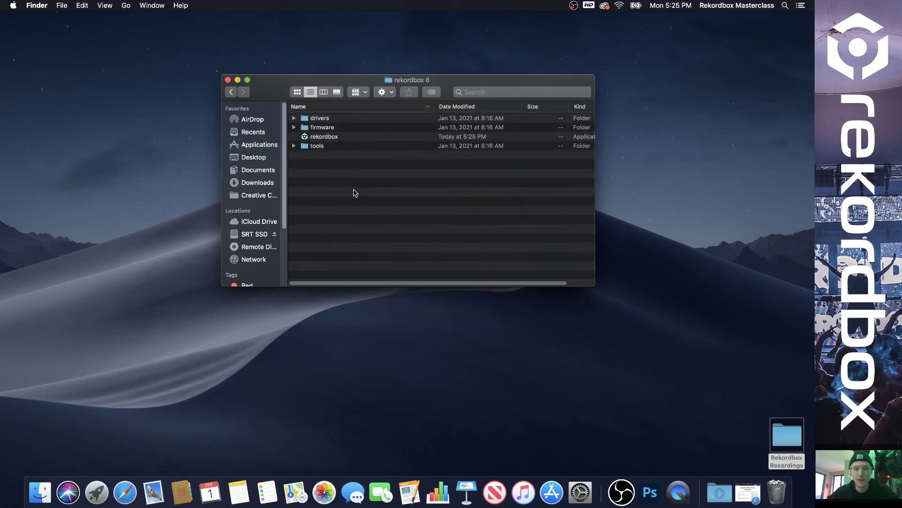
pyautogui.click(335, 138)
pyautogui.rightClick(335, 137)
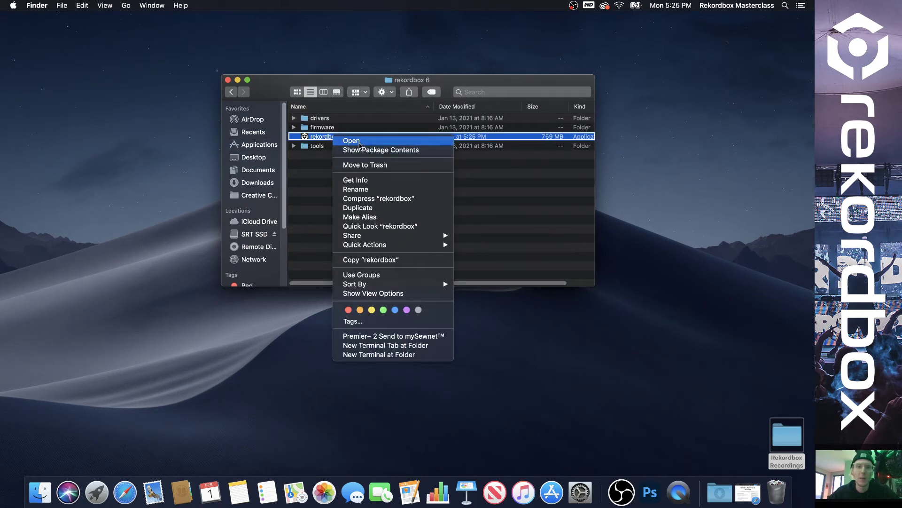
pyautogui.click(360, 141)
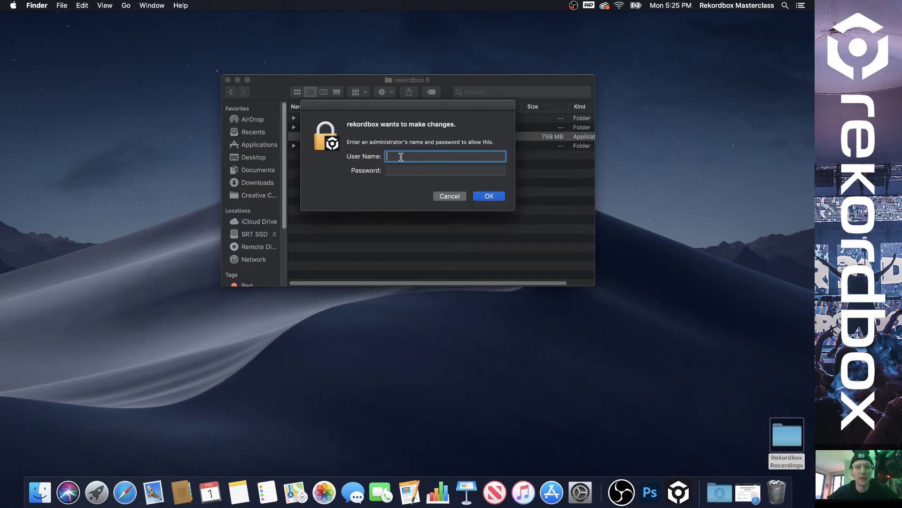
pyautogui.write('spence')
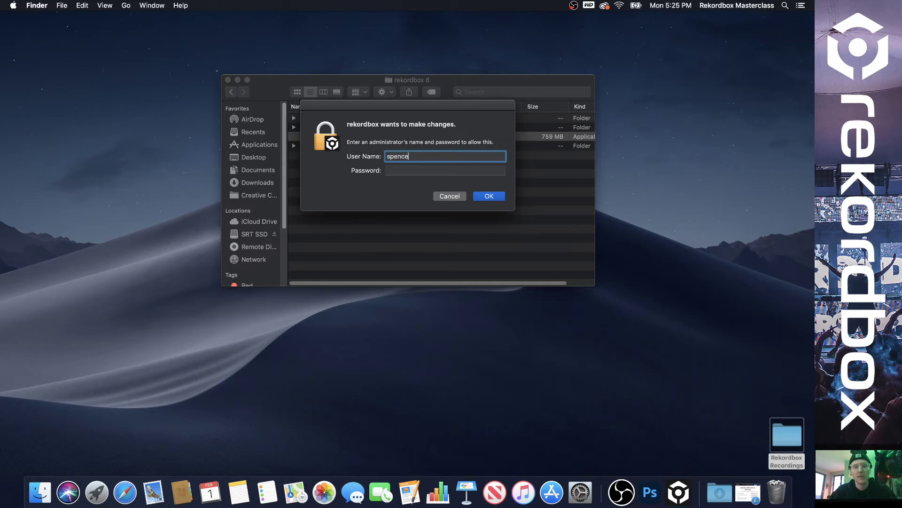
pyautogui.write('rtuttrup')
pyautogui.press('Tab')
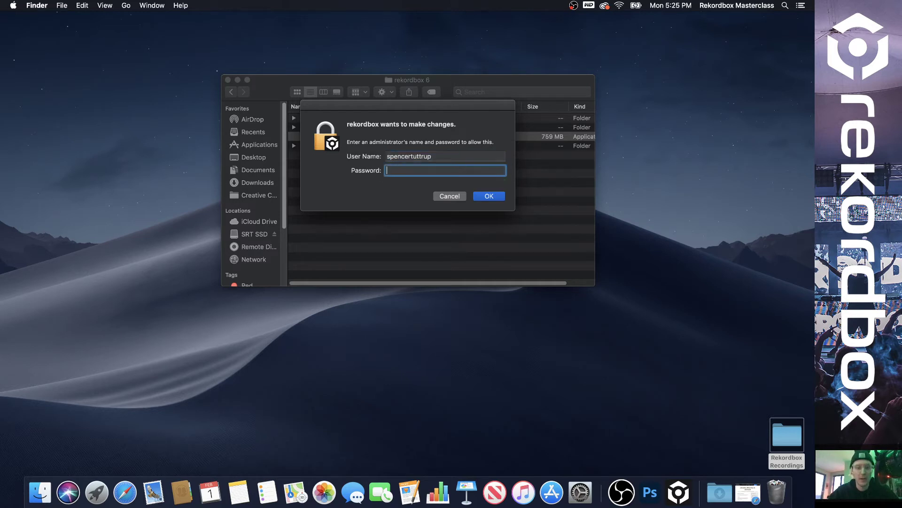
pyautogui.press('Return')
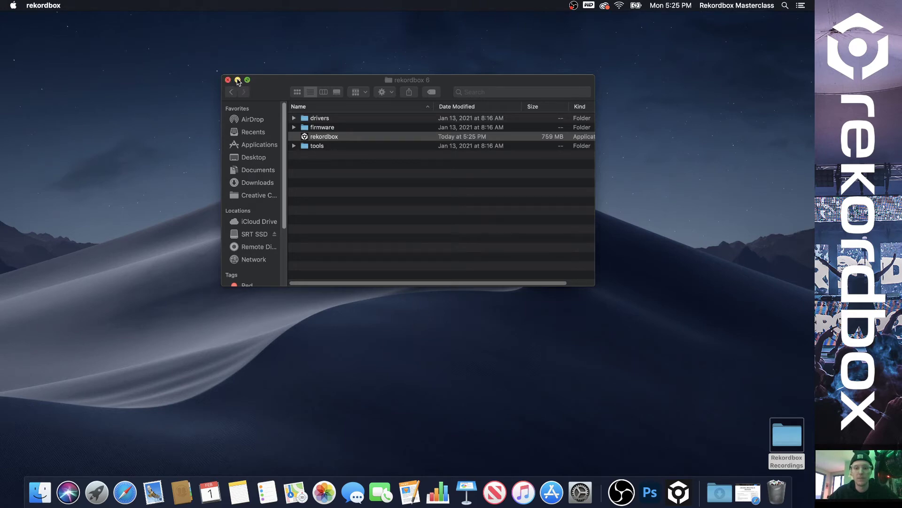
# Minimize the Finder window and choose 'Create an account' in rekordbox's login prompt.
pyautogui.click(238, 81)
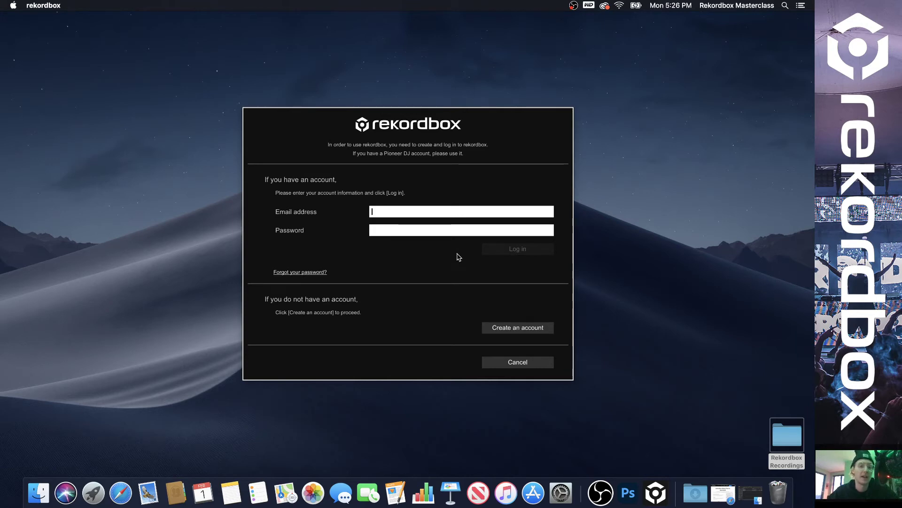
pyautogui.click(510, 328)
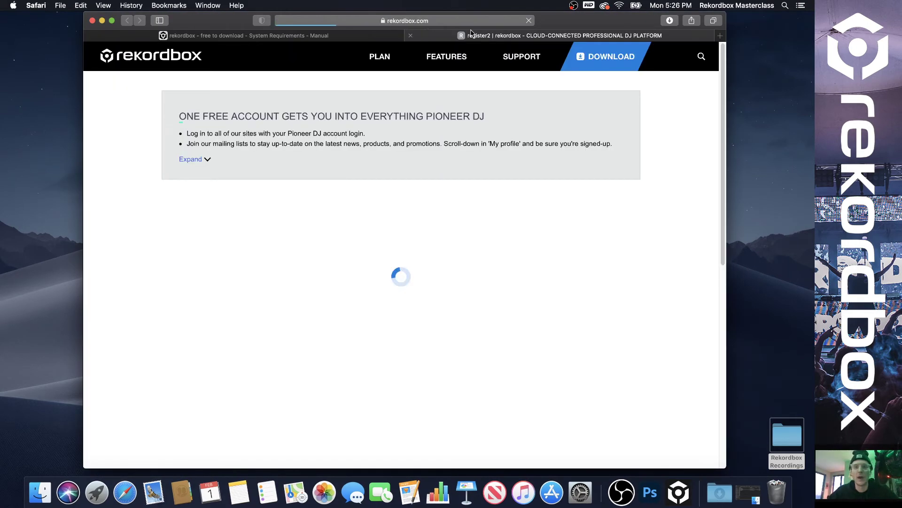
# Start the registration form by entering the first name.
pyautogui.moveTo(485, 55)
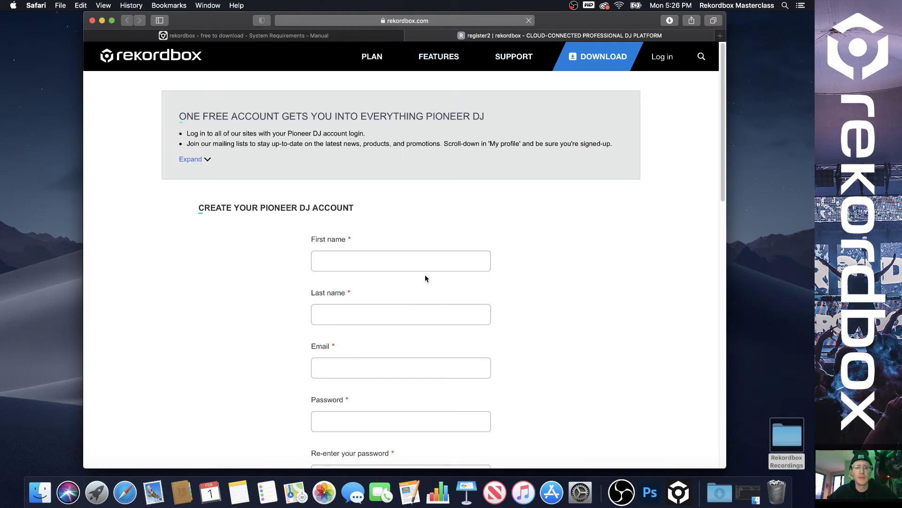
pyautogui.click(420, 261)
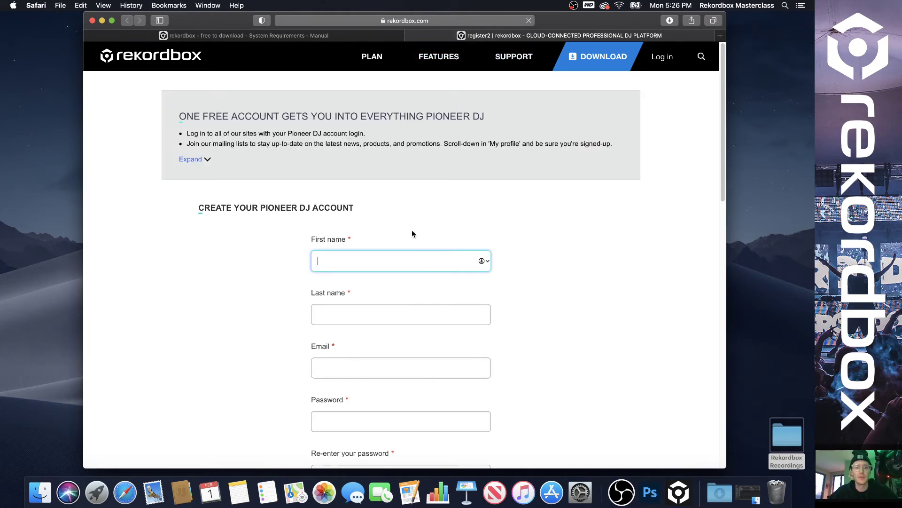
pyautogui.scroll(-2, 411, 221)
pyautogui.write('Spencer')
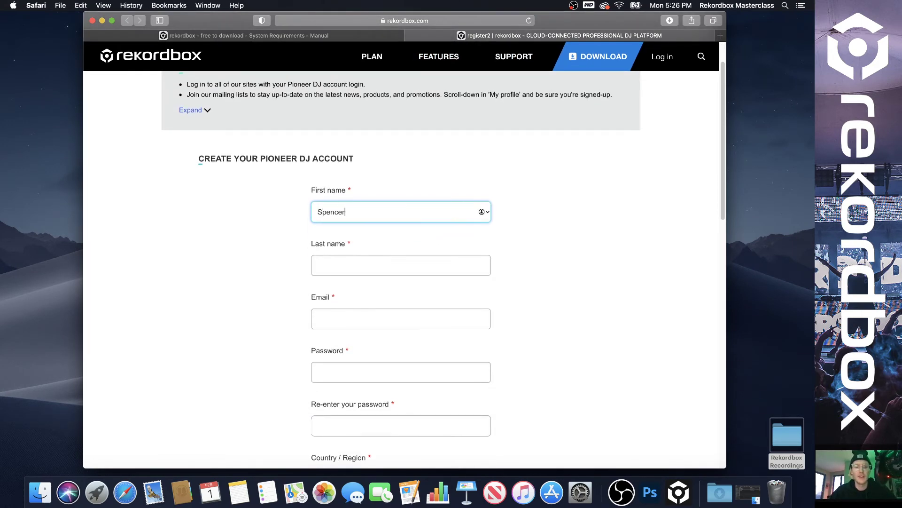
pyautogui.press('Tab')
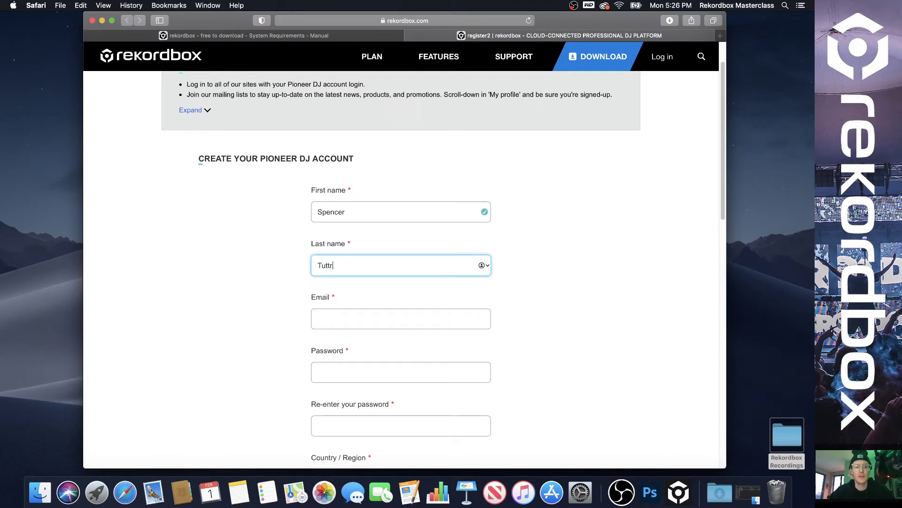
# Complete the remaining fields with country United States and submit Join Pioneer DJ.
pyautogui.click(401, 319)
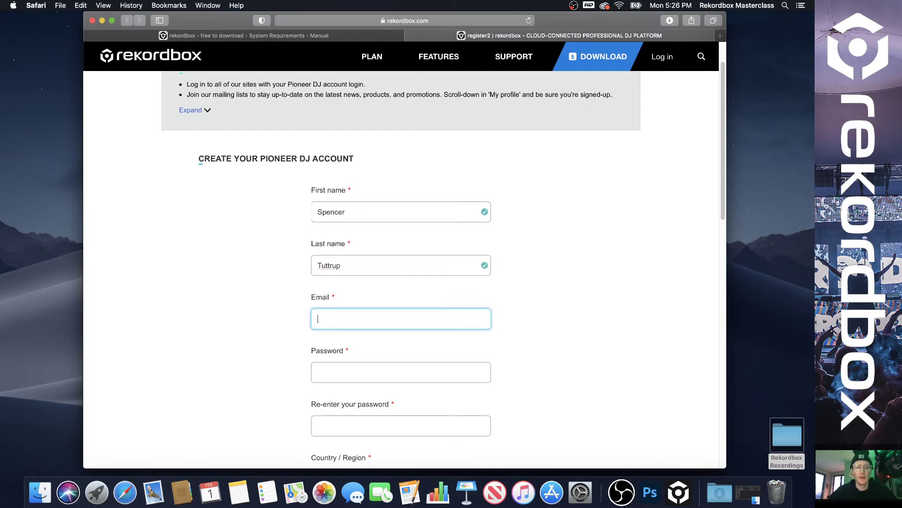
pyautogui.scroll(-3, 404, 273)
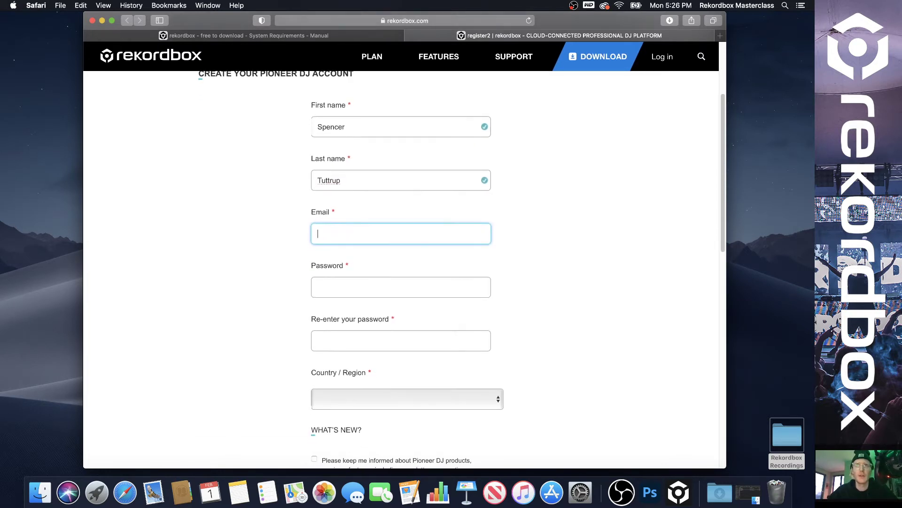
pyautogui.scroll(-4, 404, 273)
pyautogui.scroll(4, 404, 272)
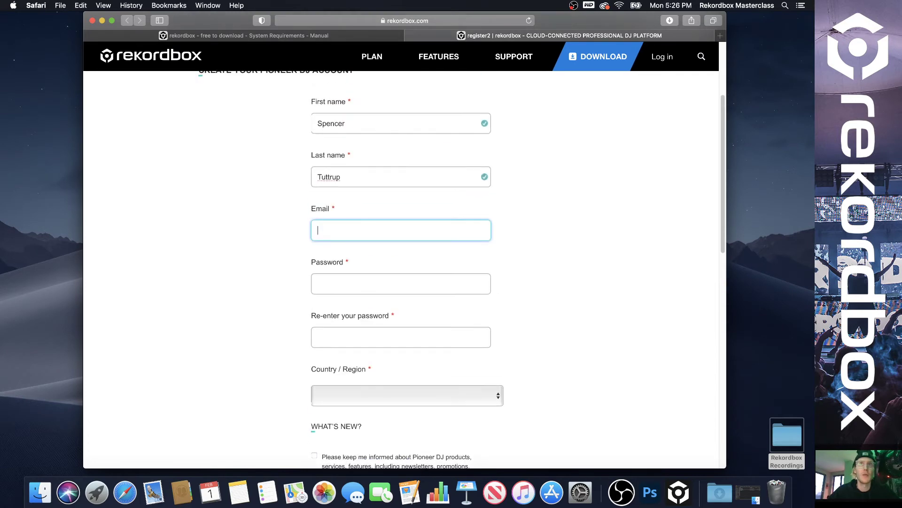
pyautogui.scroll(1, 401, 270)
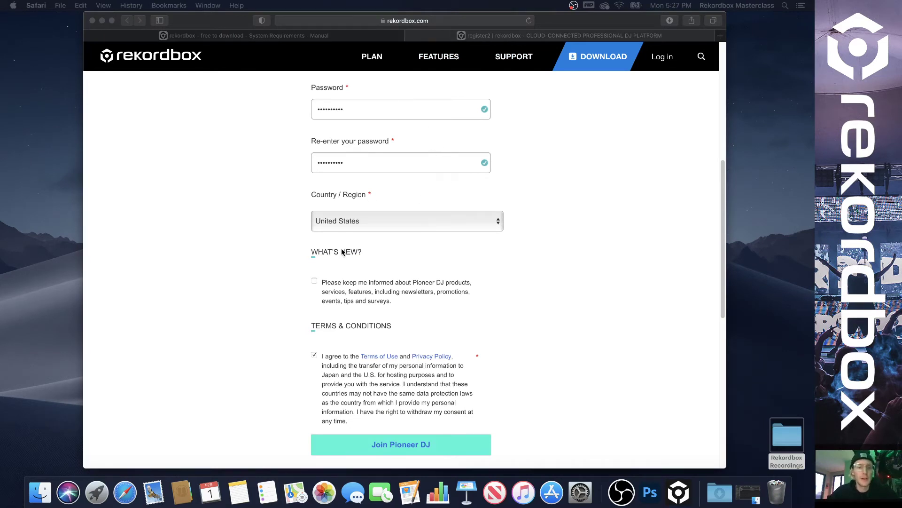
pyautogui.scroll(-2, 400, 384)
pyautogui.scroll(-5, 404, 412)
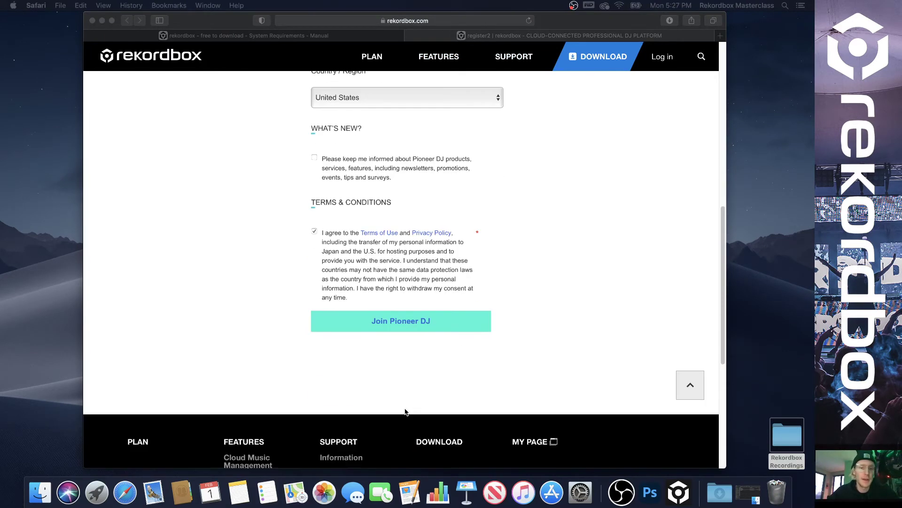
pyautogui.click(403, 324)
pyautogui.scroll(-10, 408, 312)
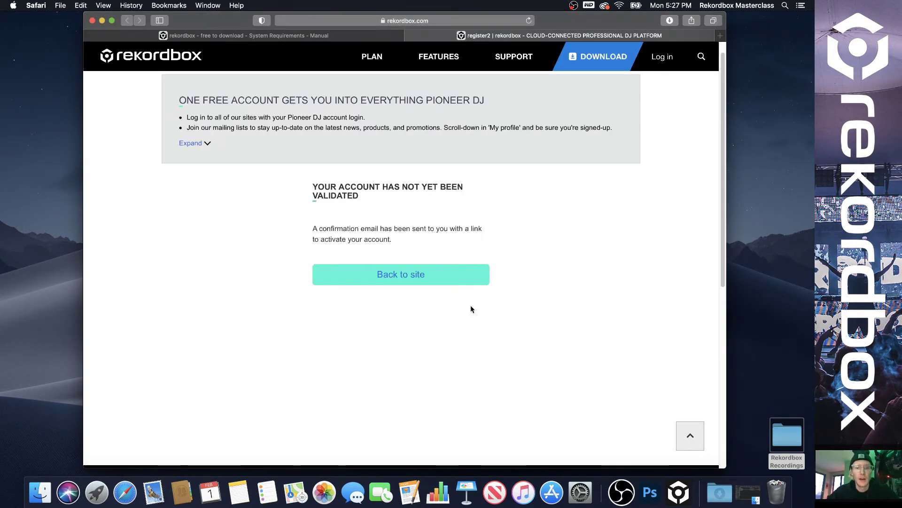
pyautogui.scroll(1, 409, 220)
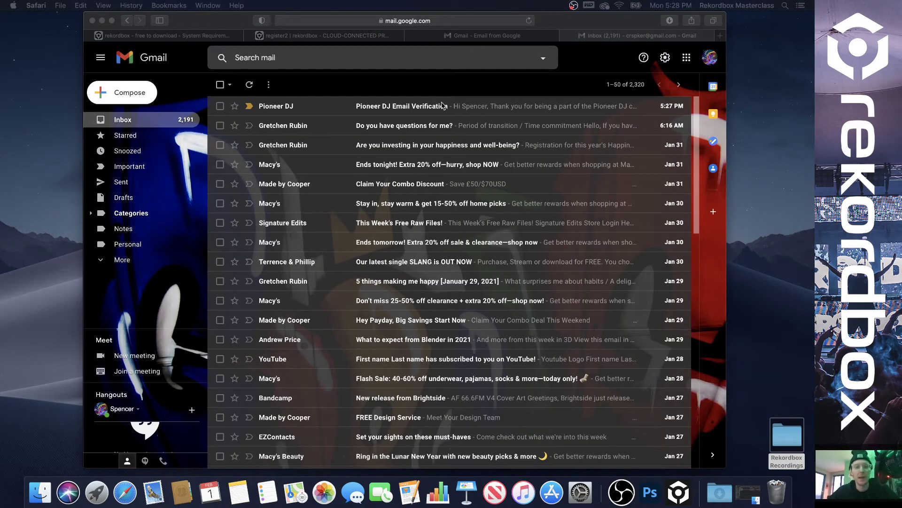
# Open the Pioneer DJ Email Verification message in Gmail and confirm the email address.
pyautogui.click(413, 109)
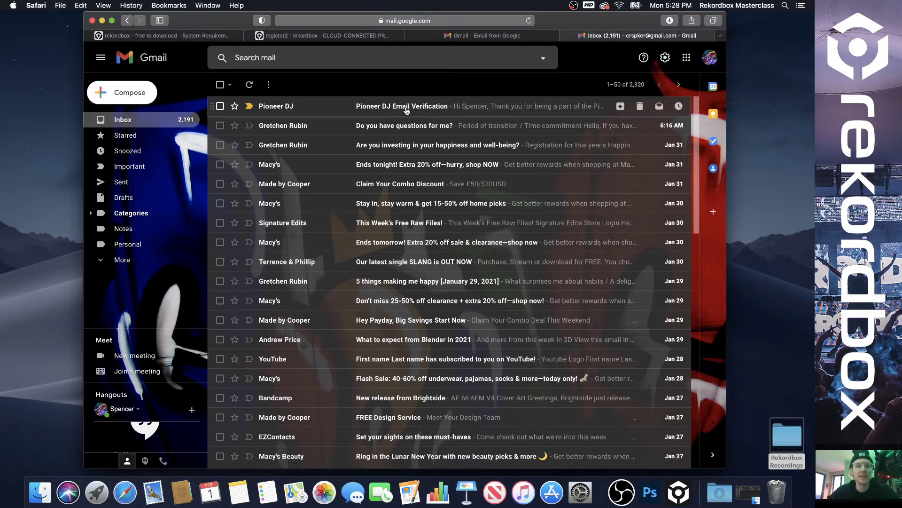
pyautogui.click(407, 109)
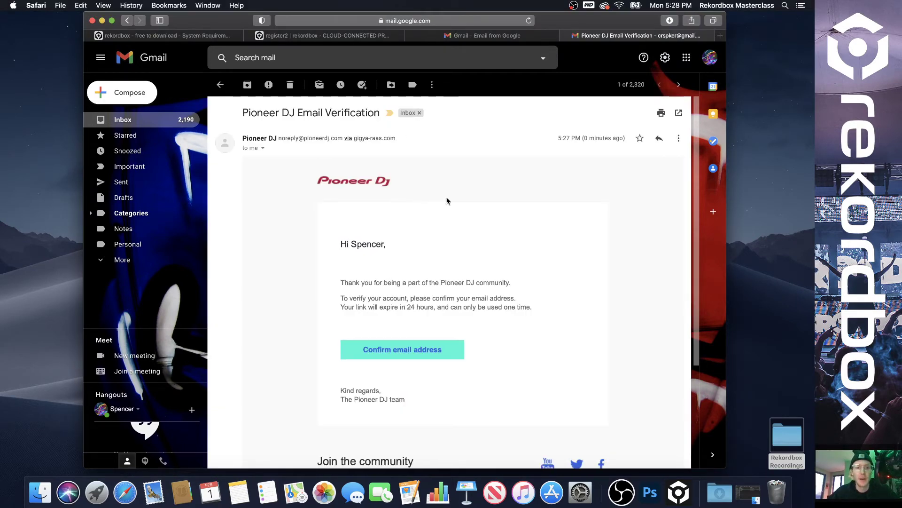
pyautogui.click(420, 352)
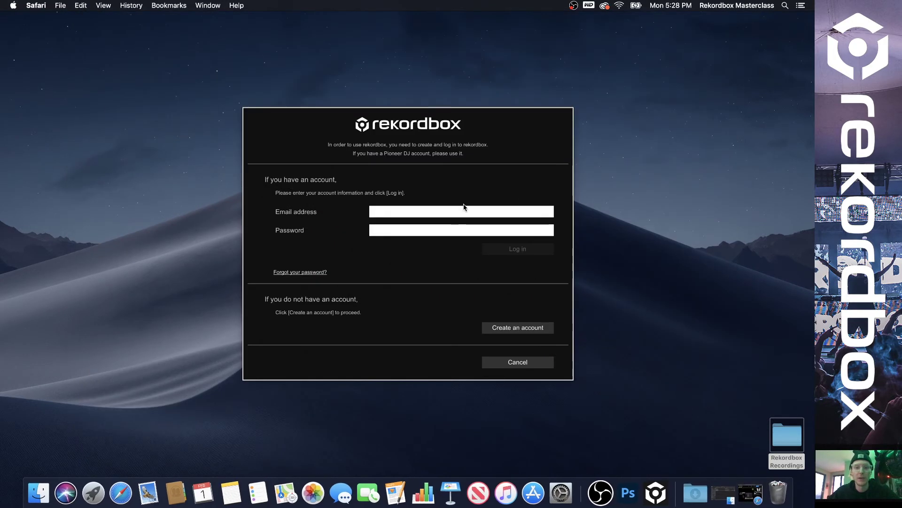
# Log in to rekordbox with the account e-mail and password, acknowledging the setup-complete notice.
pyautogui.click(442, 212)
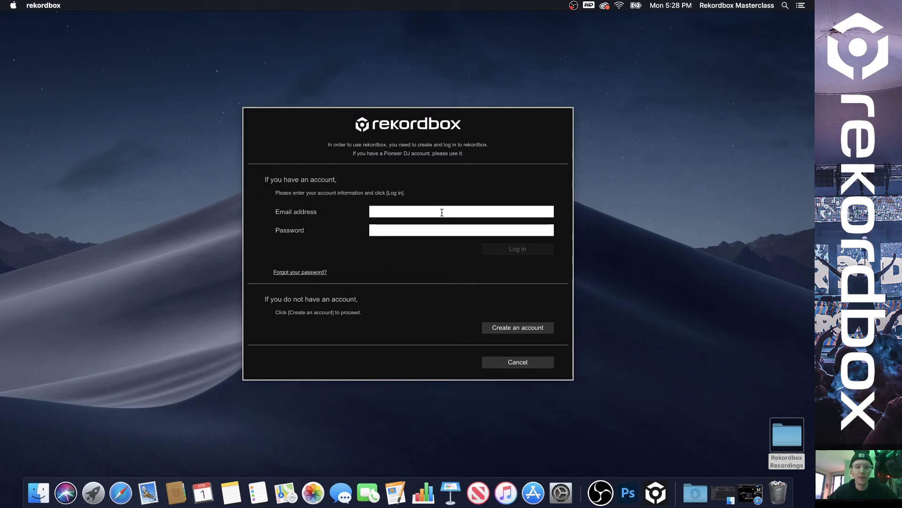
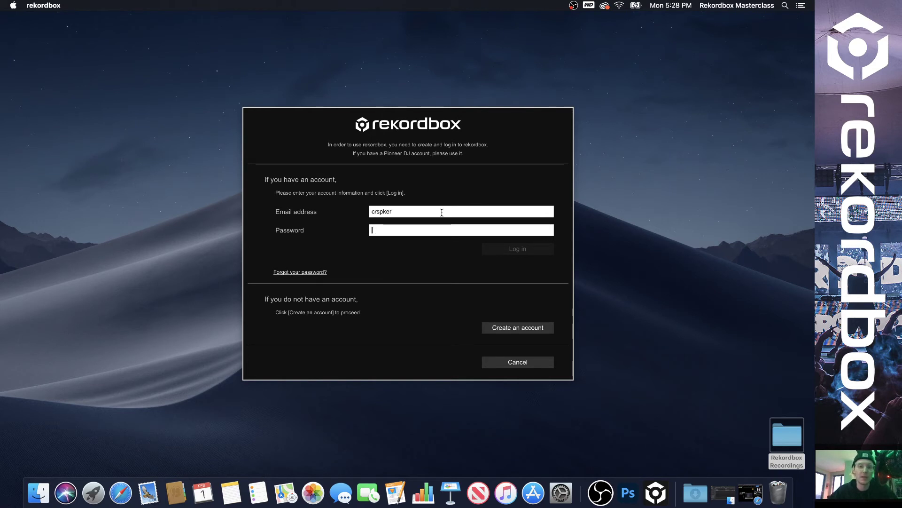
pyautogui.press('Tab')
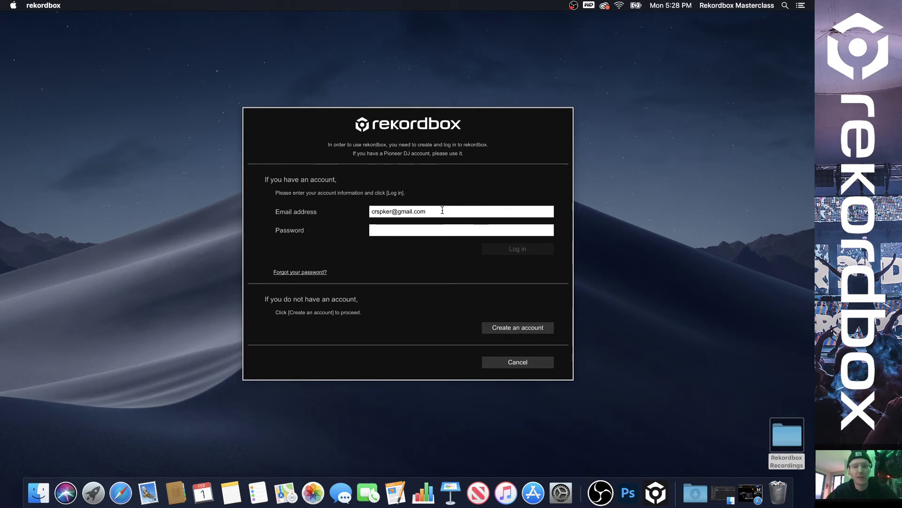
pyautogui.write('*****')
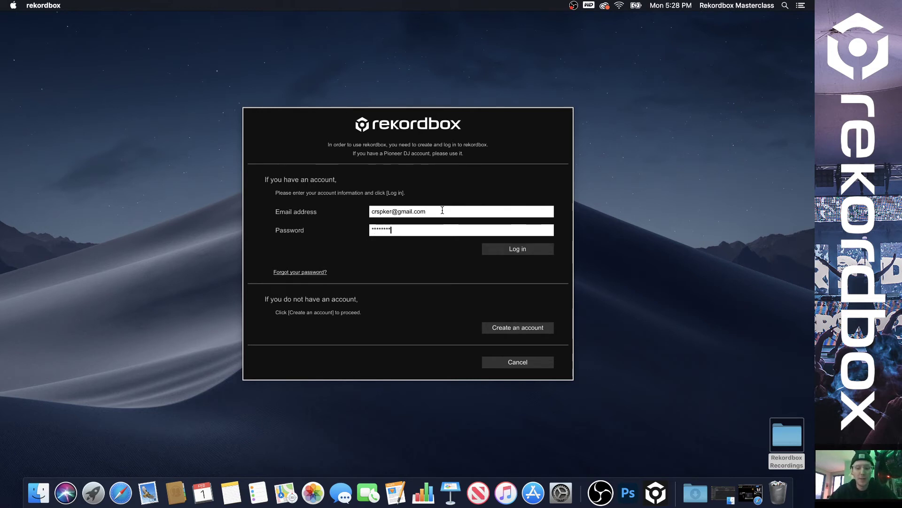
pyautogui.click(514, 249)
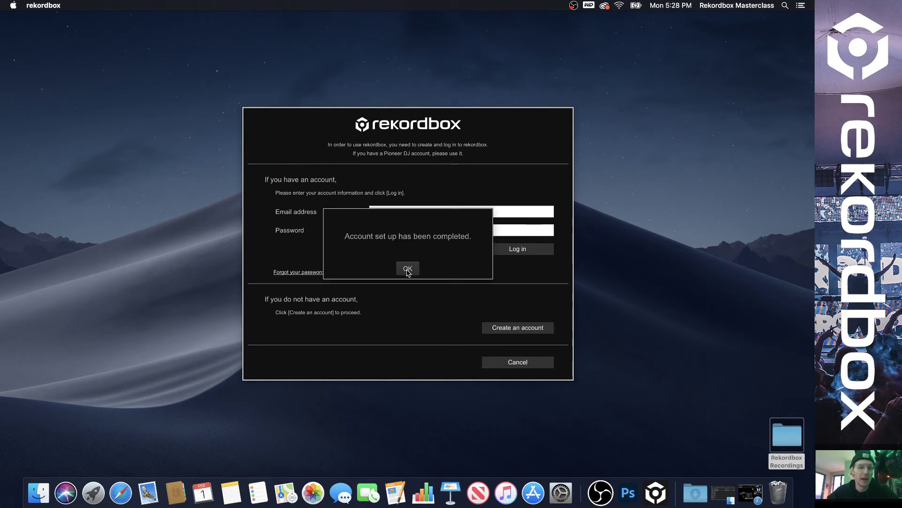
pyautogui.click(407, 271)
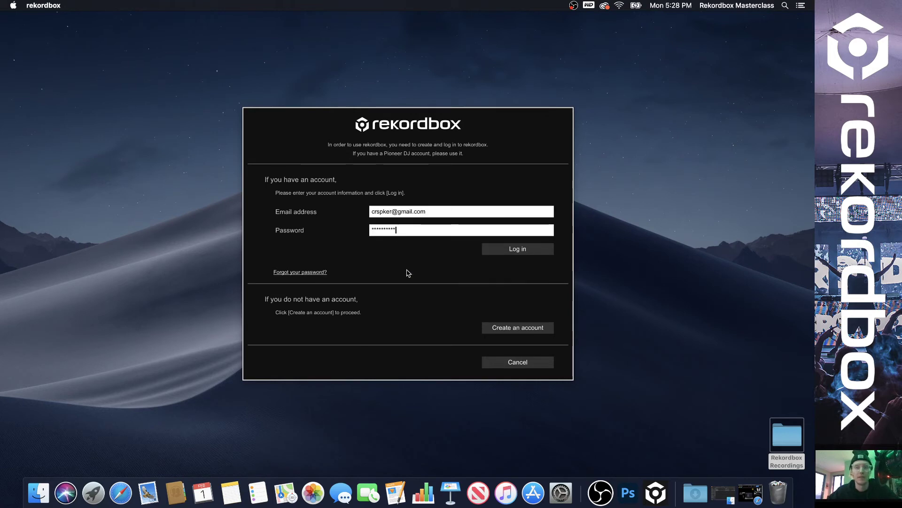
pyautogui.click(524, 252)
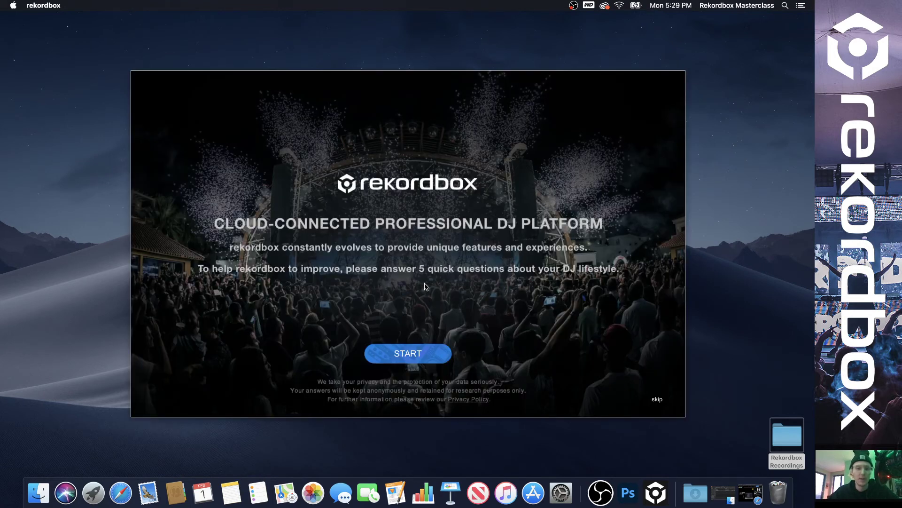
# Answer the DJ survey: House/Techno/Trance, Never, Nowhere, Under 12 months, and Other for three years ahead.
pyautogui.click(408, 354)
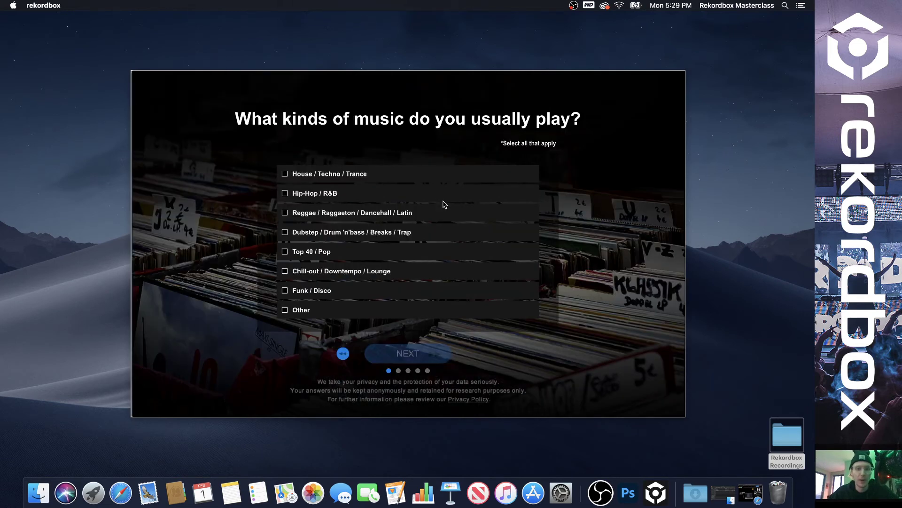
pyautogui.click(285, 174)
pyautogui.click(414, 352)
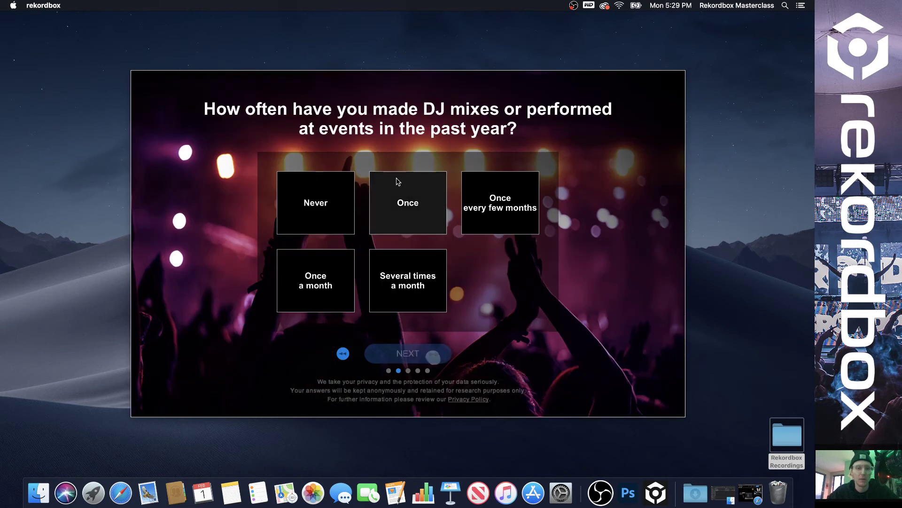
pyautogui.click(320, 192)
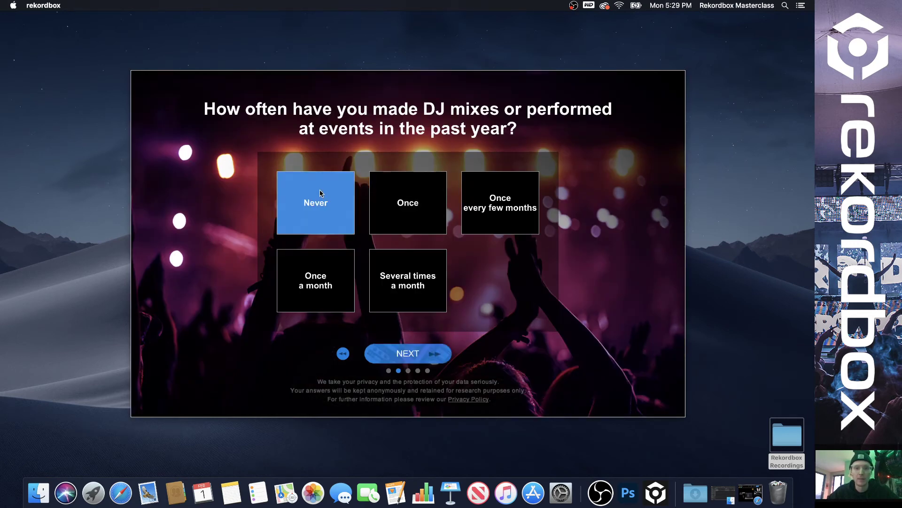
pyautogui.click(393, 350)
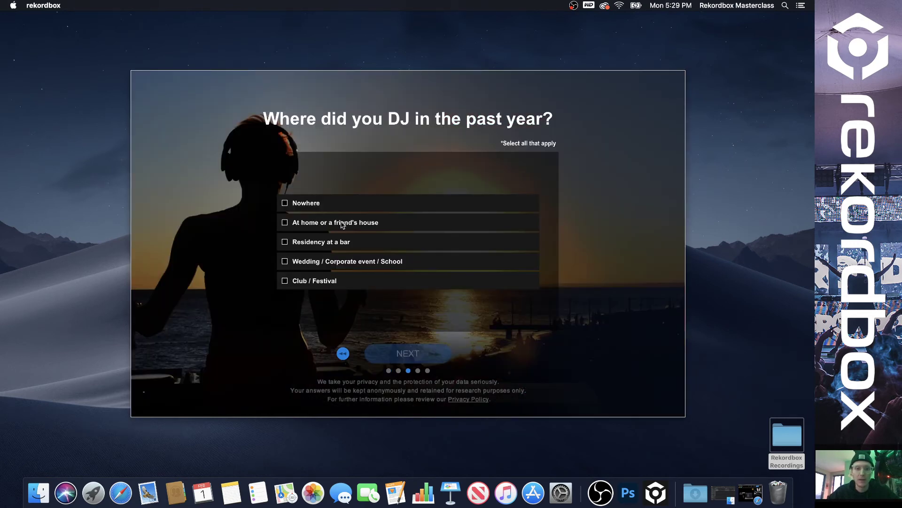
pyautogui.click(335, 203)
pyautogui.click(447, 359)
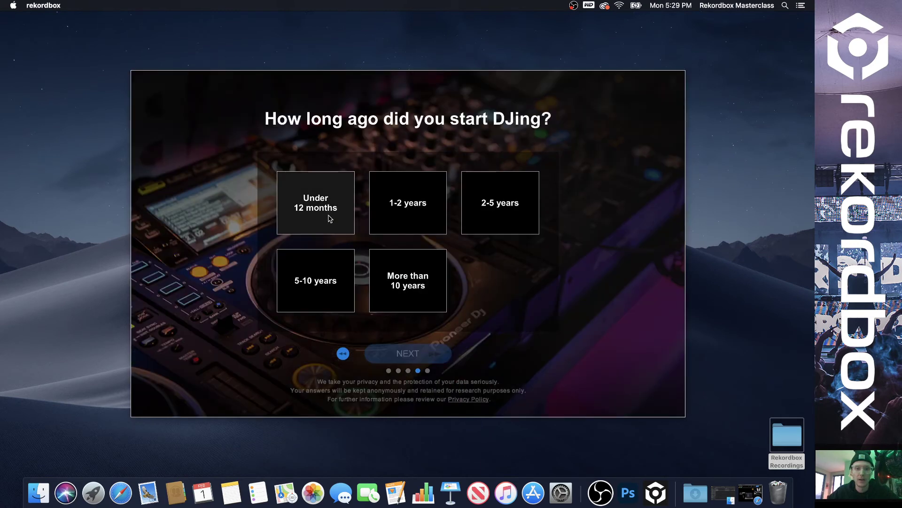
pyautogui.click(332, 220)
pyautogui.click(399, 353)
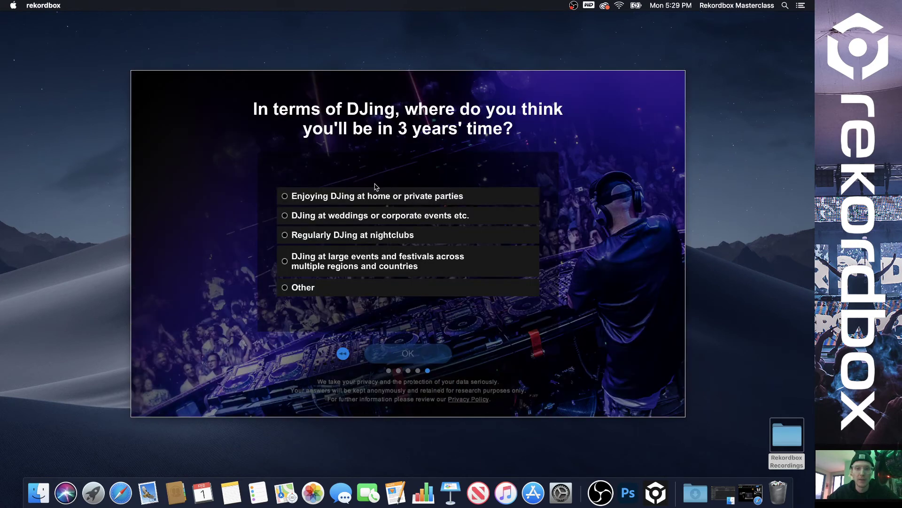
pyautogui.click(353, 287)
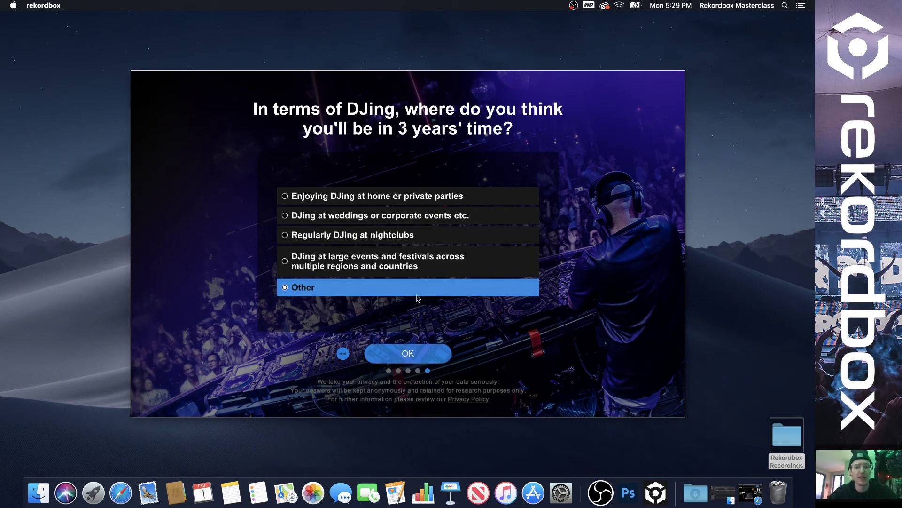
pyautogui.click(419, 355)
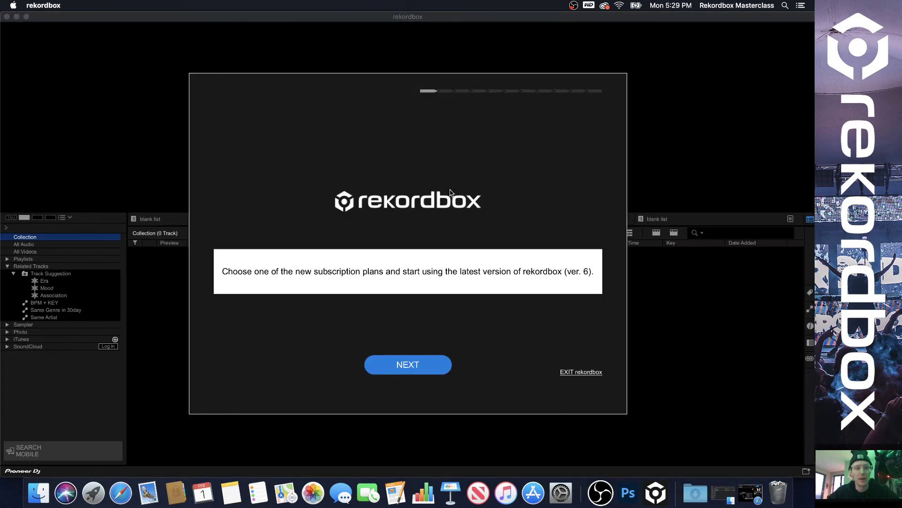
# Move past the plans notice, reload the comparison table, and view subscription plans online in Safari.
pyautogui.click(422, 363)
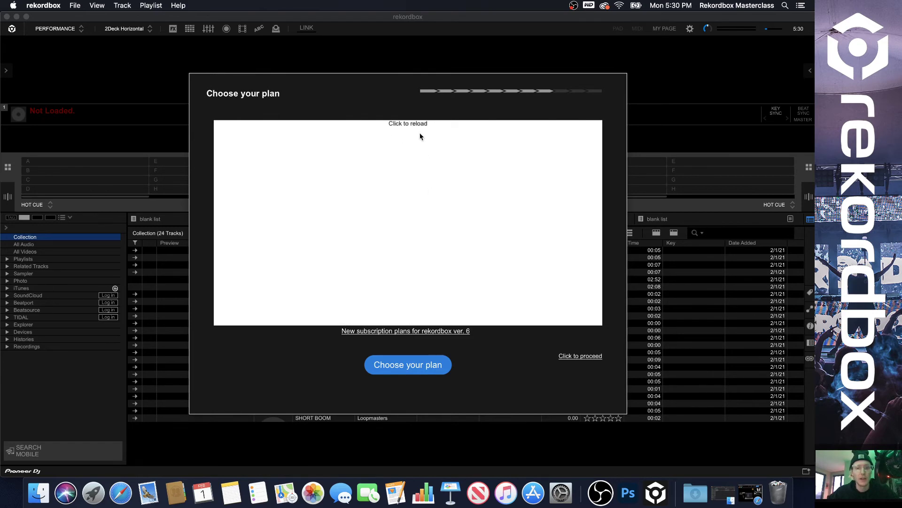
pyautogui.click(419, 134)
pyautogui.click(408, 364)
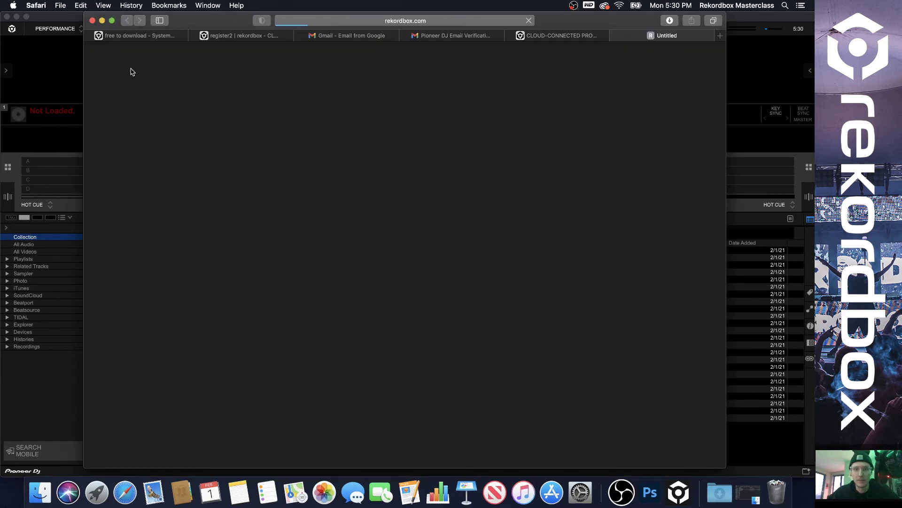
pyautogui.click(105, 30)
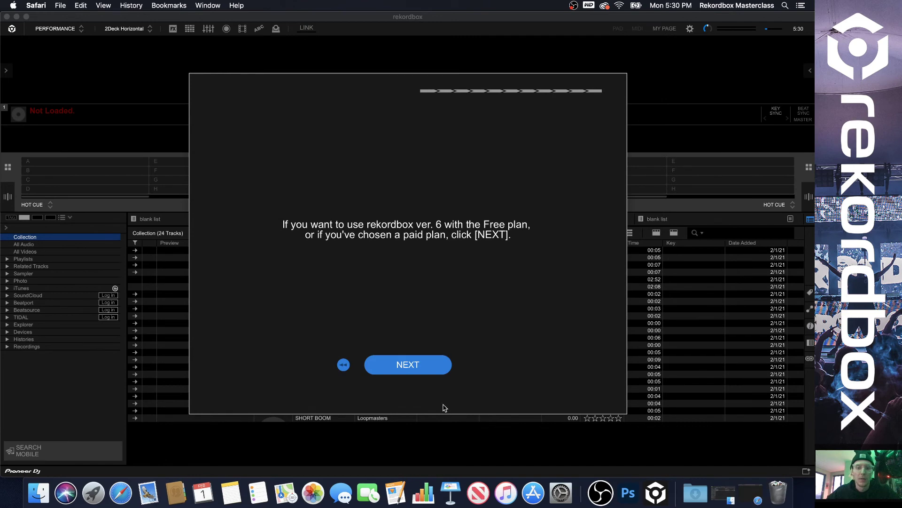
# Continue on the Free plan and confirm MY PAGE's PLAN tab shows Free Plan, then browse INFORMATION.
pyautogui.click(413, 363)
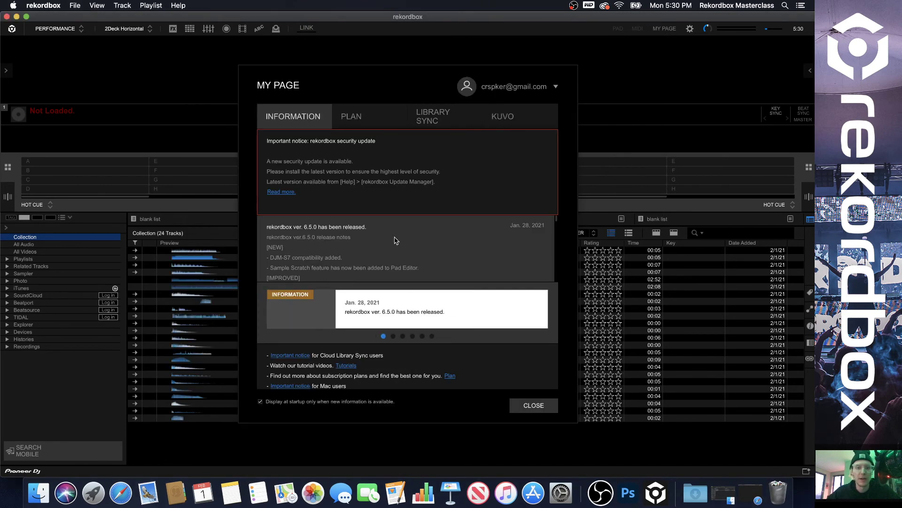
pyautogui.click(360, 113)
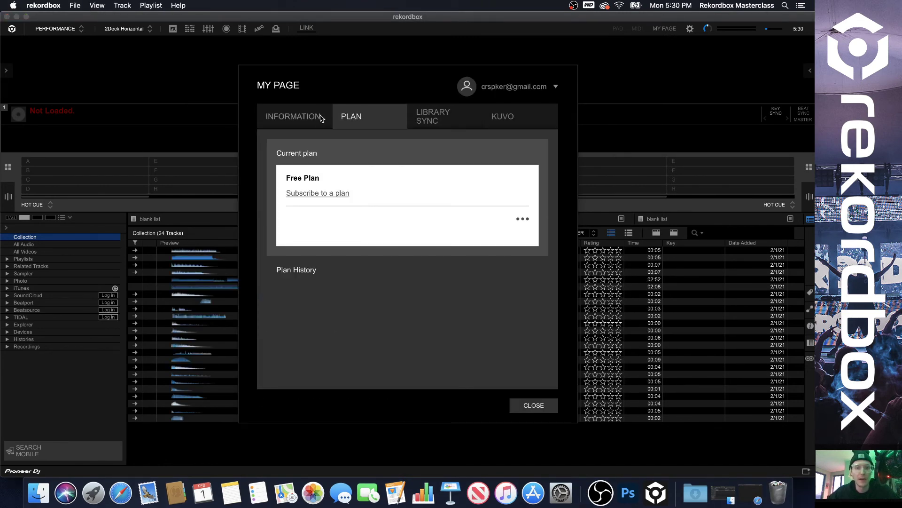
pyautogui.click(320, 118)
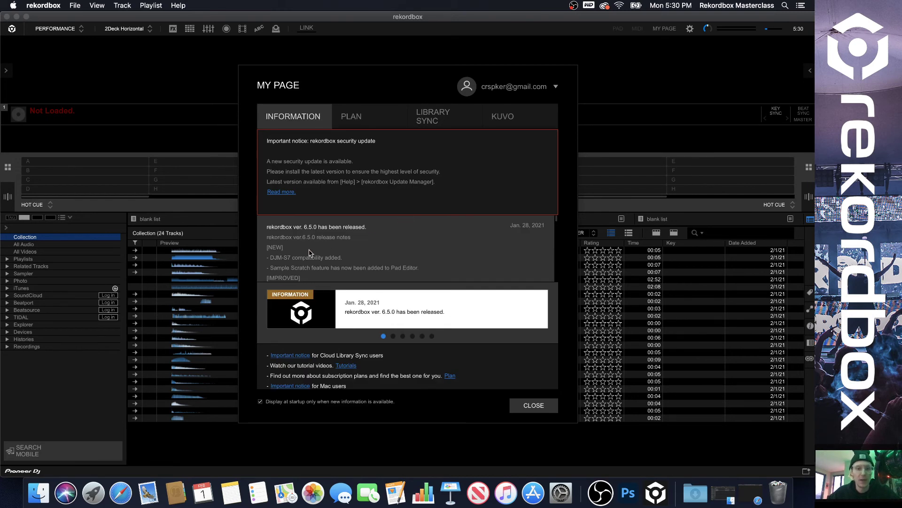
pyautogui.scroll(-4, 338, 249)
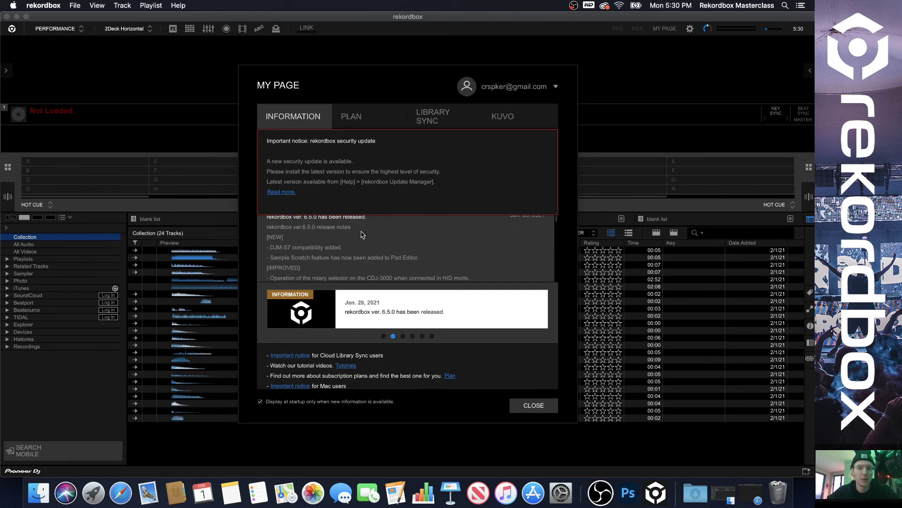
pyautogui.scroll(4, 437, 251)
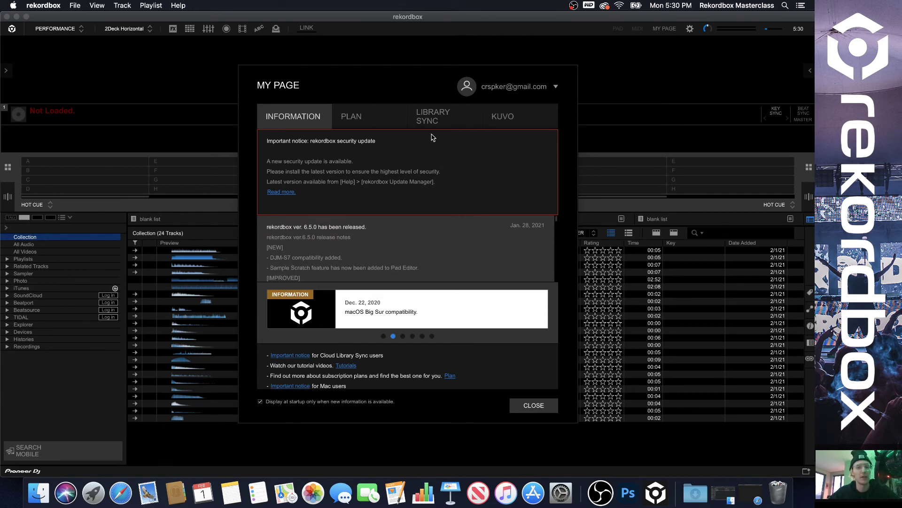
# Look through the LIBRARY SYNC and KUVO tabs, recheck the plan, and close MY PAGE.
pyautogui.click(434, 115)
pyautogui.click(509, 118)
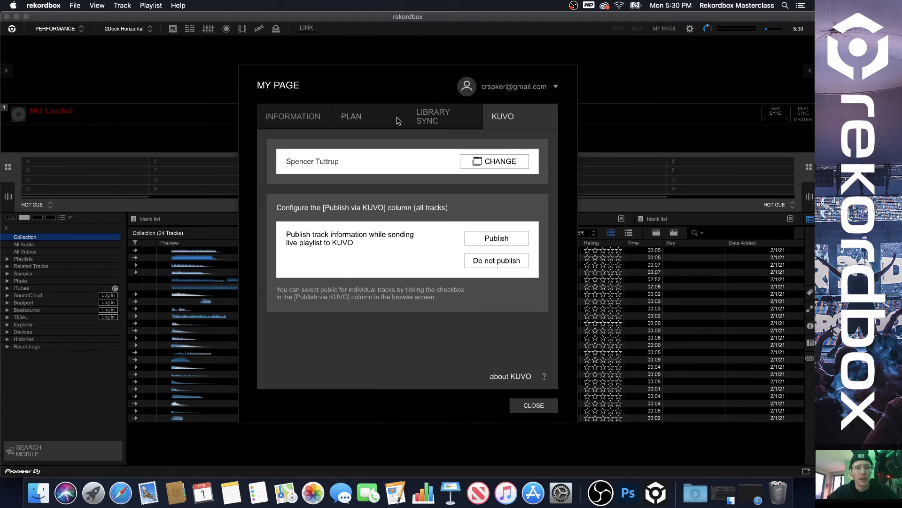
pyautogui.click(398, 121)
pyautogui.click(305, 120)
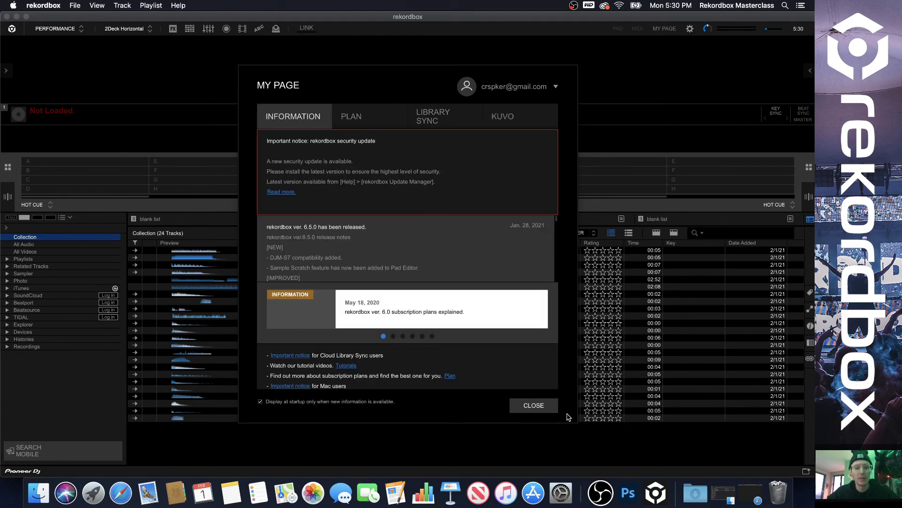
pyautogui.click(534, 405)
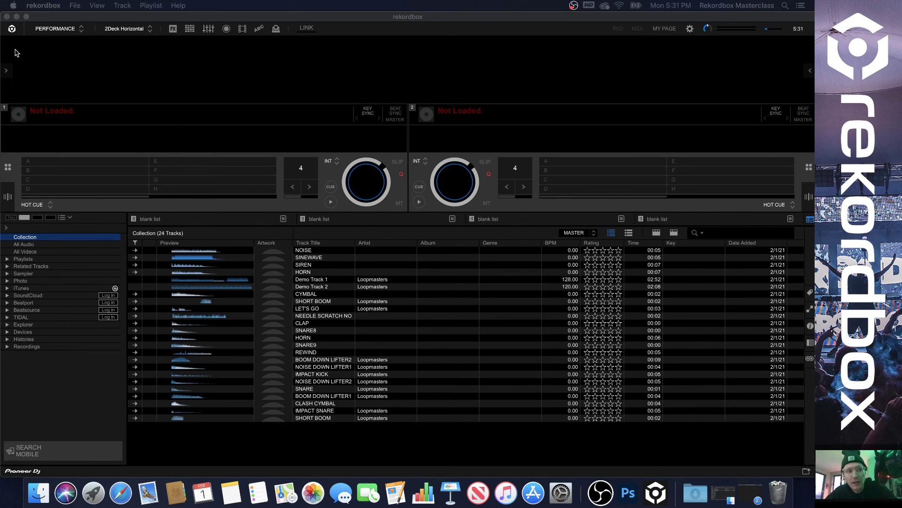
# Minimize rekordbox and remove Numbers, News and Keynote from the Dock.
pyautogui.click(16, 17)
pyautogui.click(395, 294)
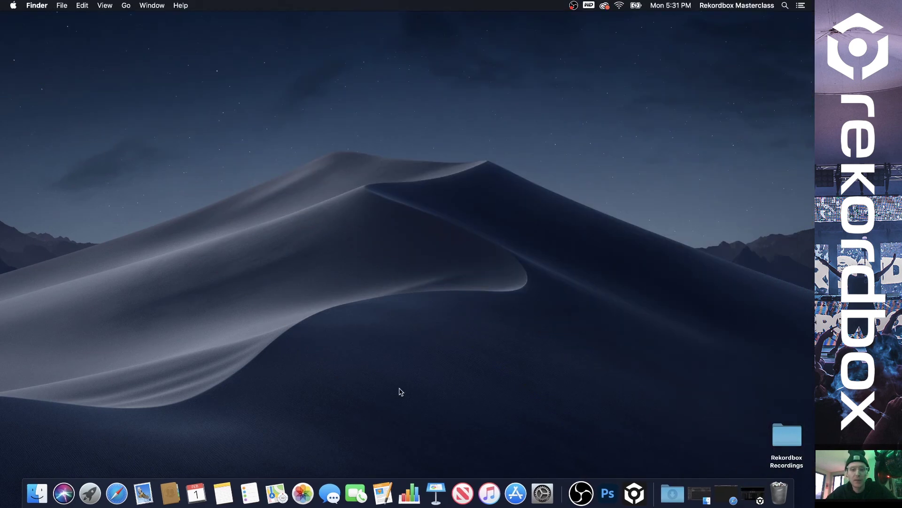
pyautogui.rightClick(410, 491)
pyautogui.moveTo(434, 438)
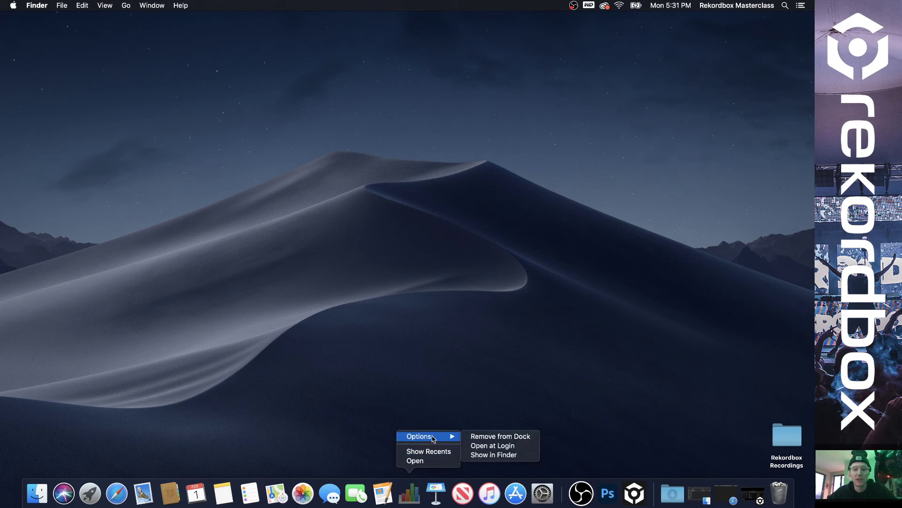
pyautogui.click(499, 437)
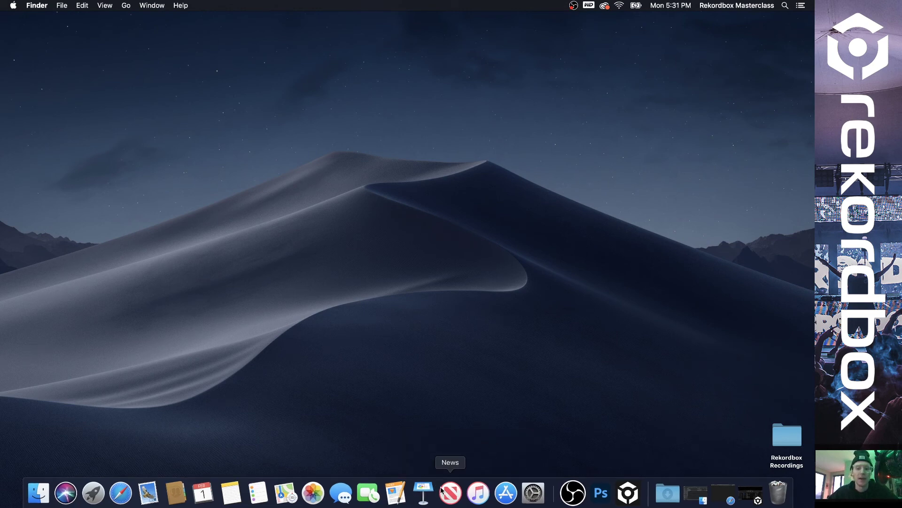
pyautogui.rightClick(450, 491)
pyautogui.moveTo(463, 436)
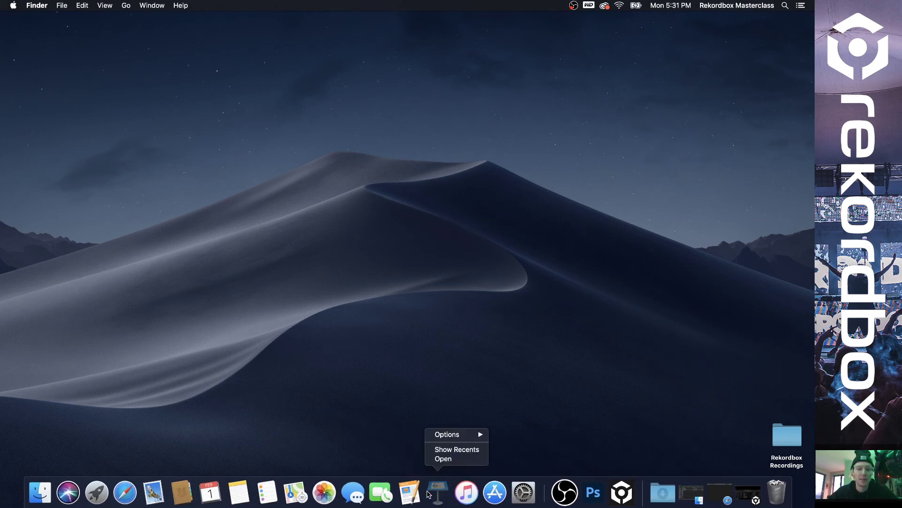
pyautogui.click(517, 435)
pyautogui.rightClick(442, 485)
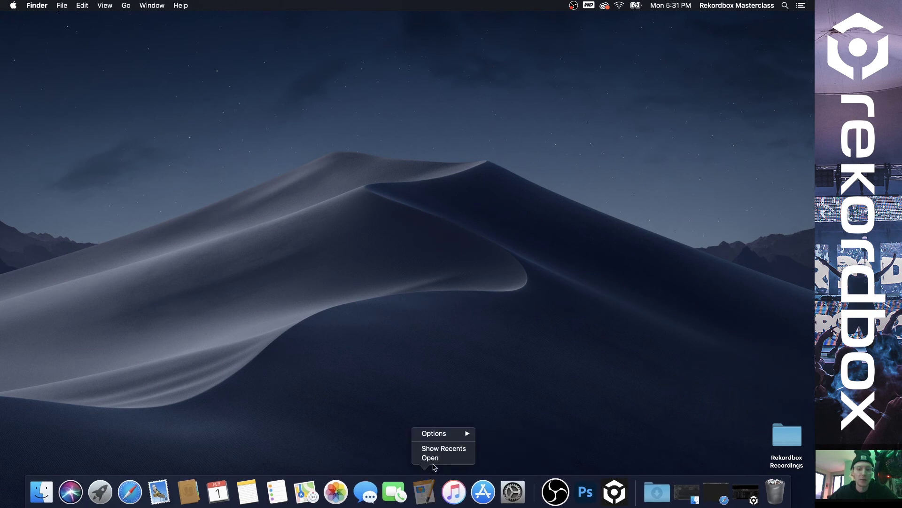
pyautogui.moveTo(454, 435)
pyautogui.click(500, 435)
# Inspect Dock options for FaceTime, Messages, Photos, Maps and iTunes, then set rekordbox to Keep in Dock.
pyautogui.rightClick(413, 494)
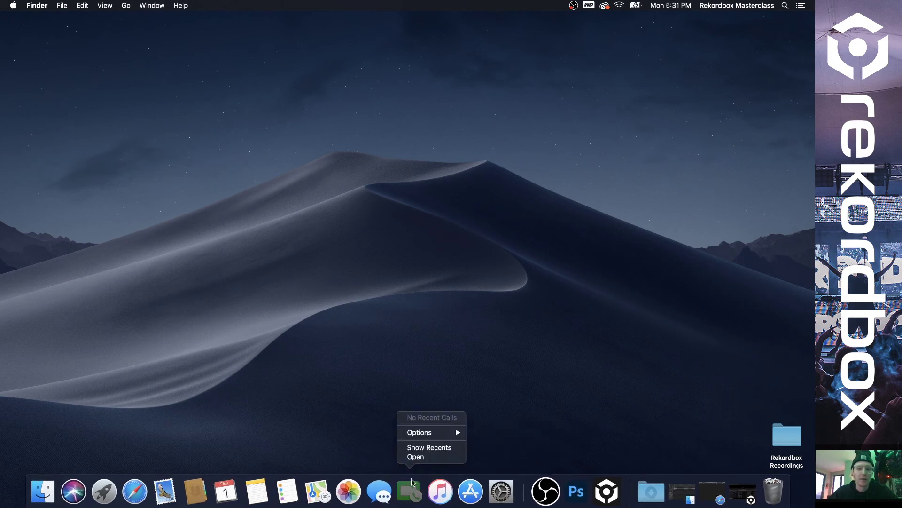
pyautogui.rightClick(379, 492)
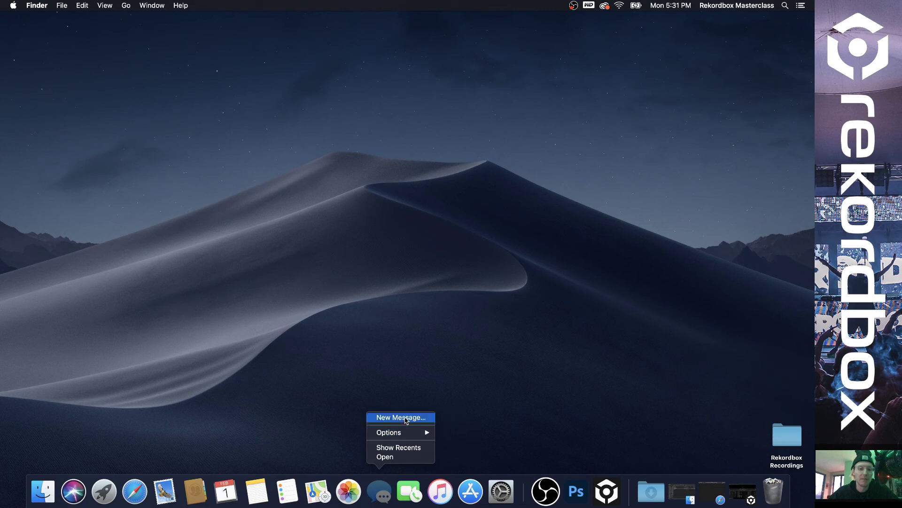
pyautogui.rightClick(352, 491)
pyautogui.rightClick(317, 492)
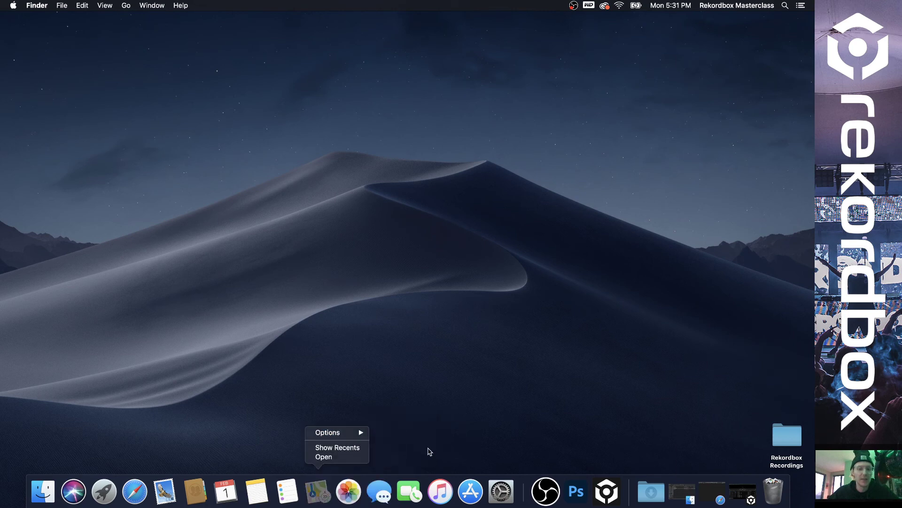
pyautogui.rightClick(441, 490)
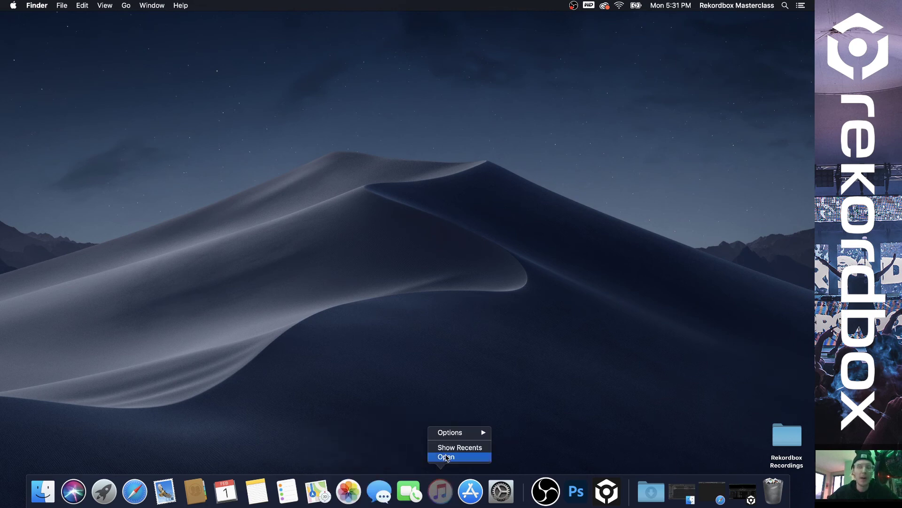
pyautogui.click(455, 400)
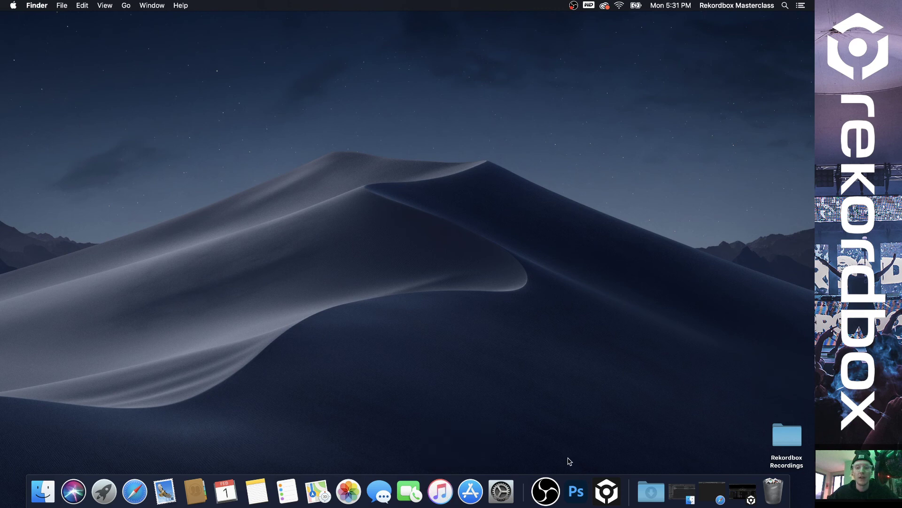
pyautogui.rightClick(608, 491)
pyautogui.moveTo(615, 423)
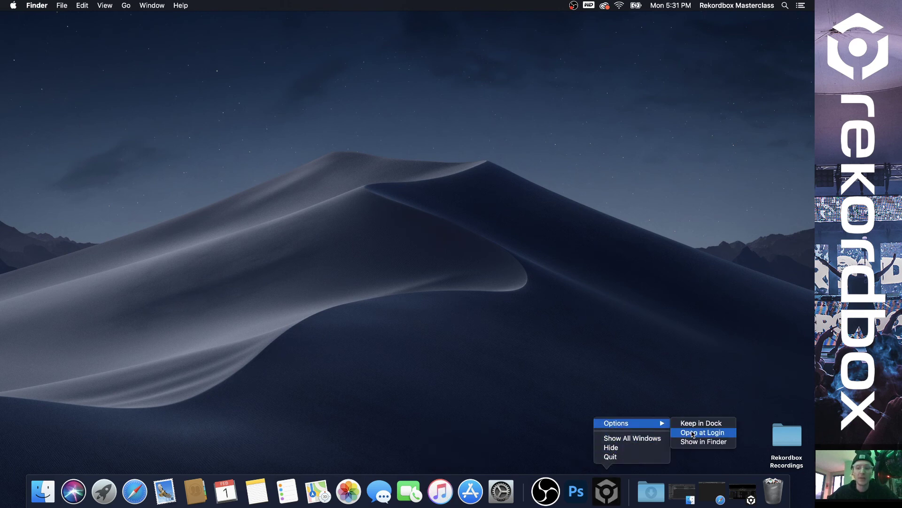
pyautogui.click(701, 423)
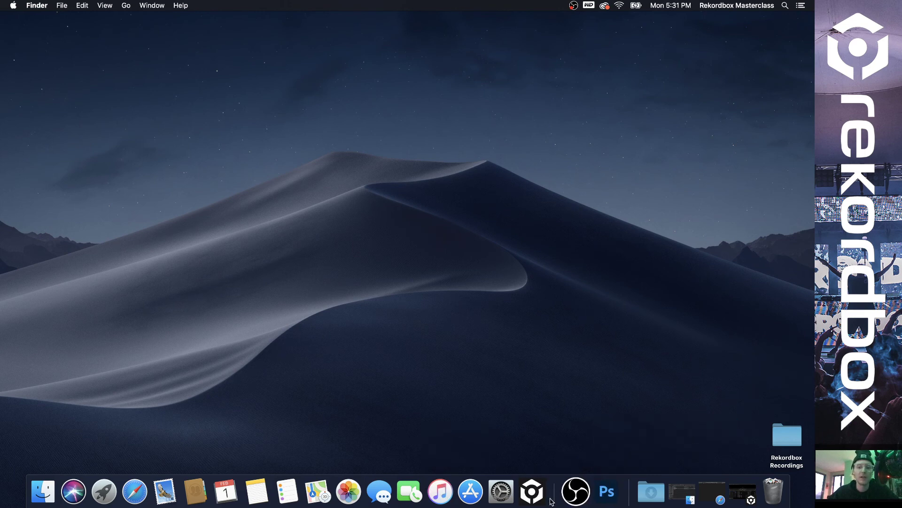
# Restore the rekordbox window from the Dock, then quit it via its Dock menu.
pyautogui.click(536, 494)
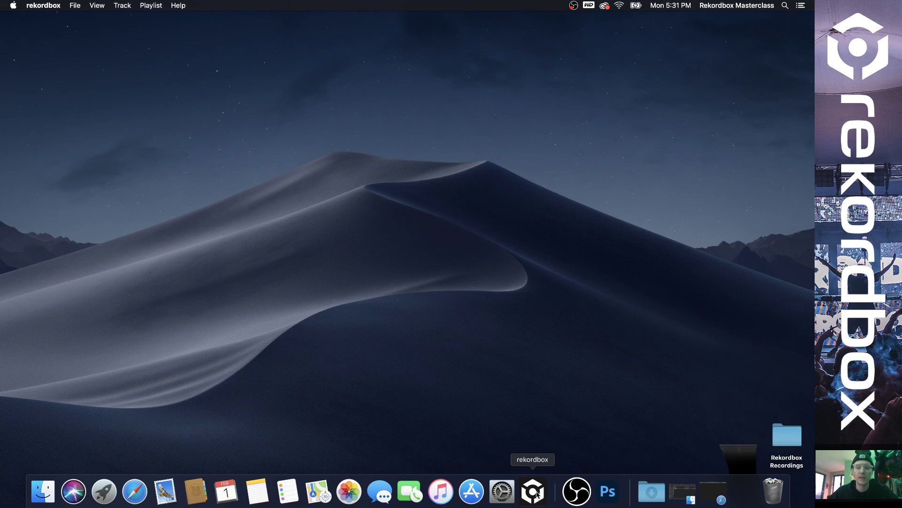
pyautogui.rightClick(545, 488)
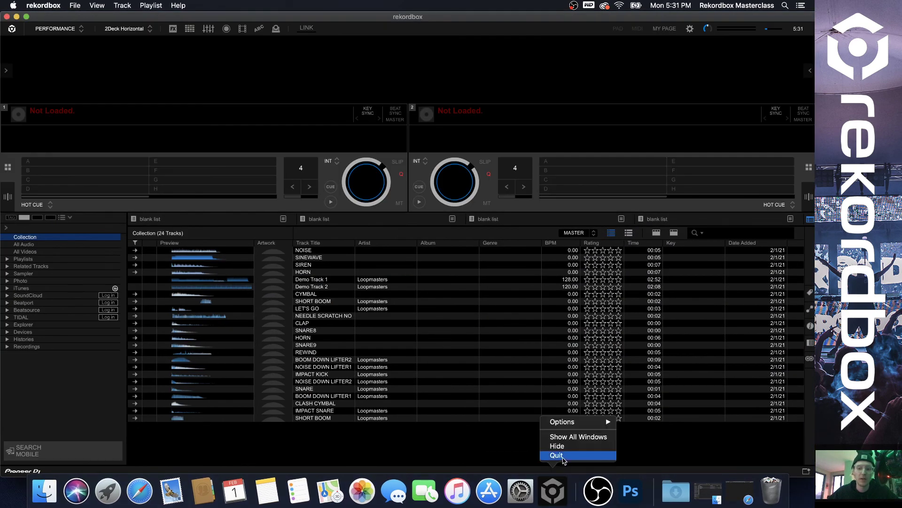
pyautogui.click(560, 455)
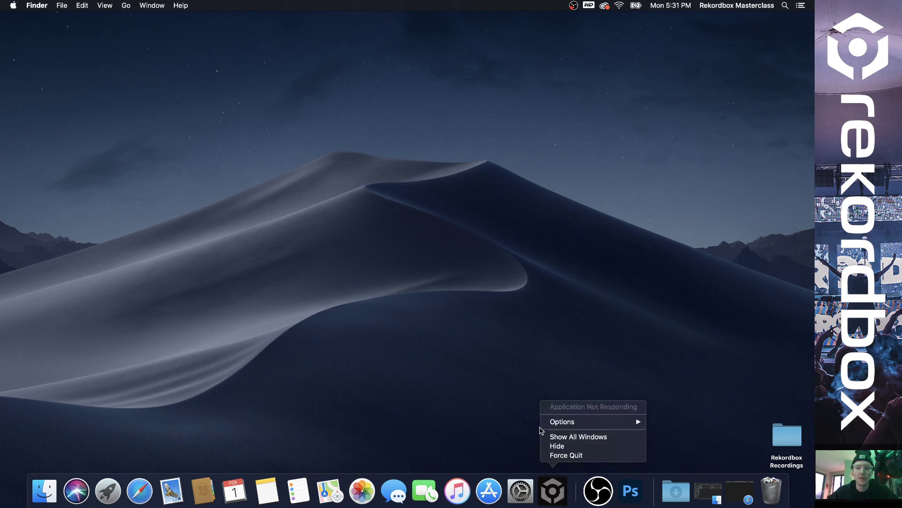
pyautogui.click(557, 492)
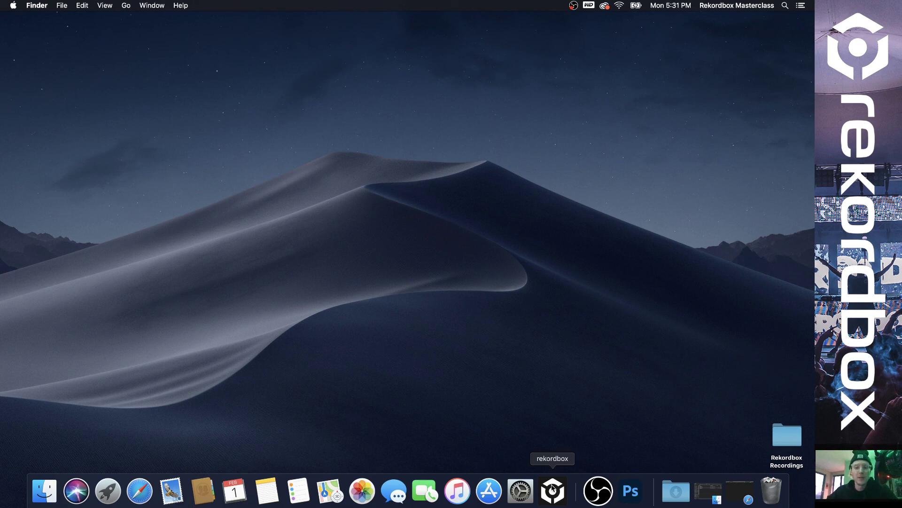
# Launch rekordbox again from its pinned Dock icon.
pyautogui.click(552, 491)
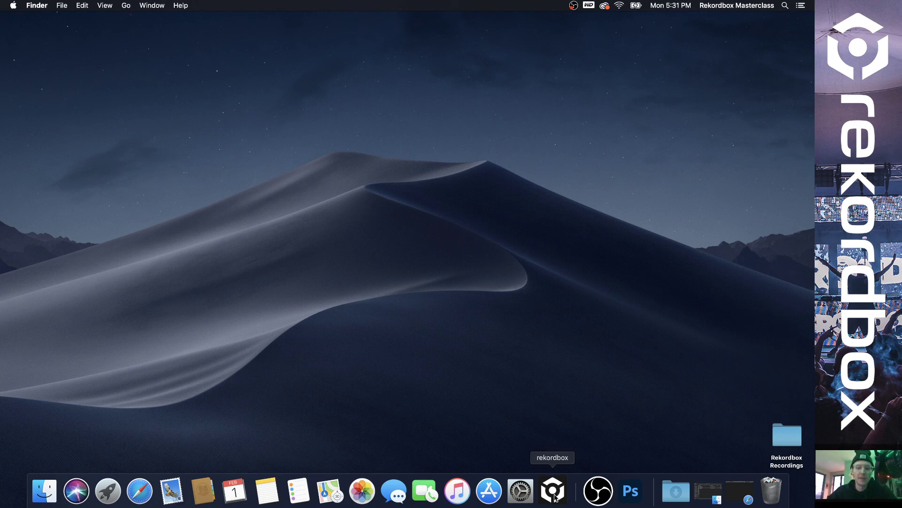